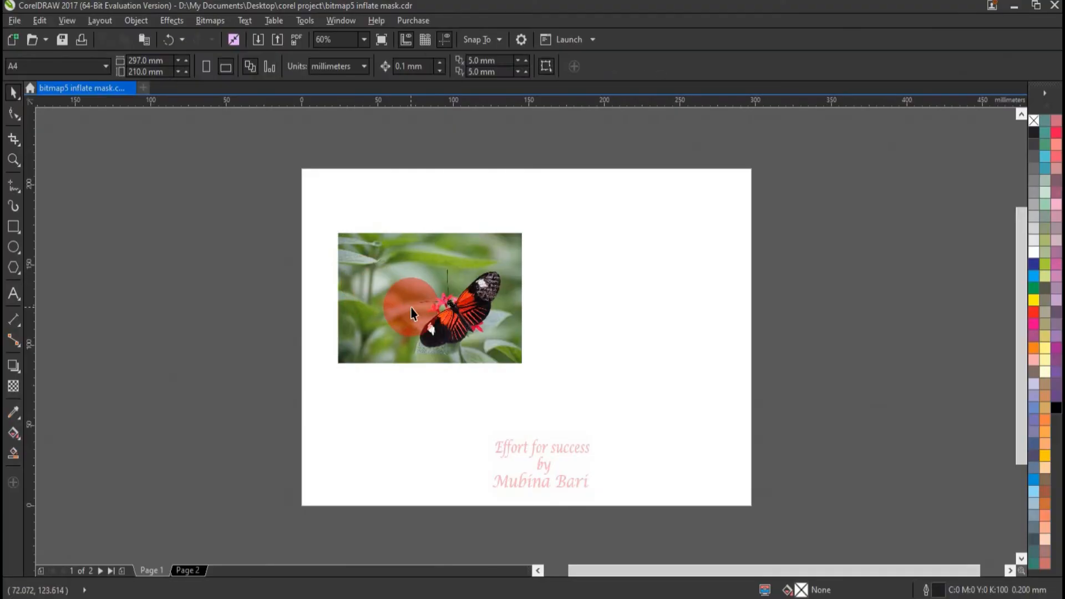
Step: Select the butterfly photo and turn on Auto Inflate Bitmap
click(408, 308)
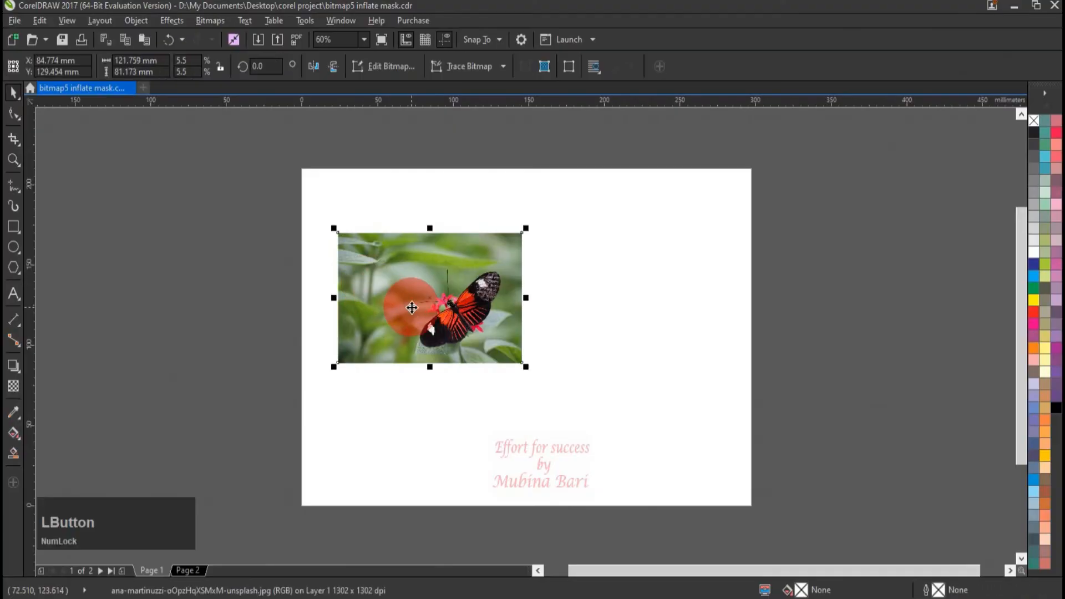
click(211, 21)
mouse_move(240, 173)
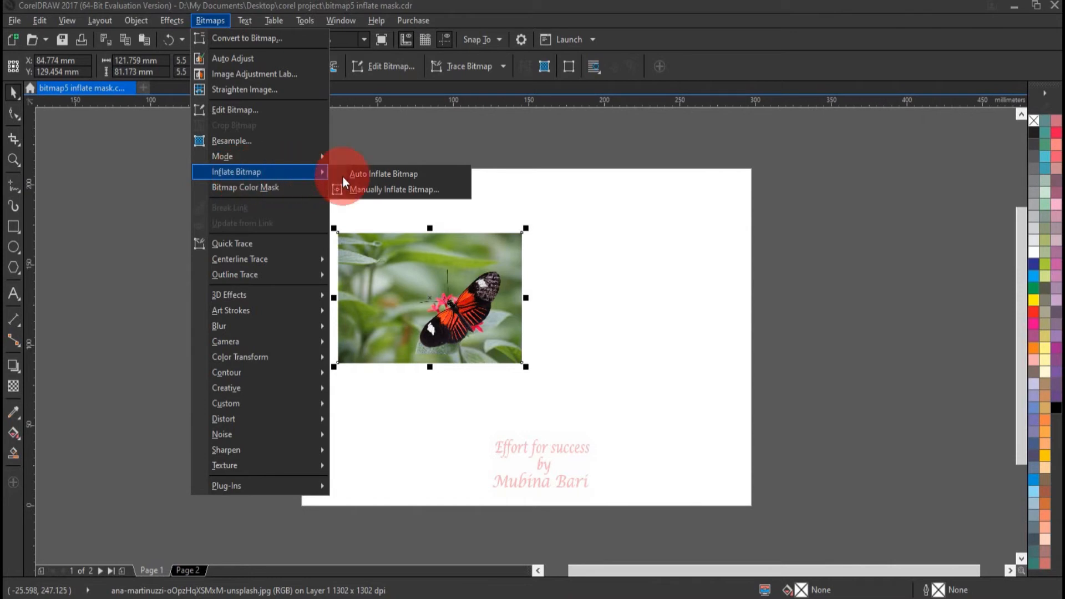
click(379, 177)
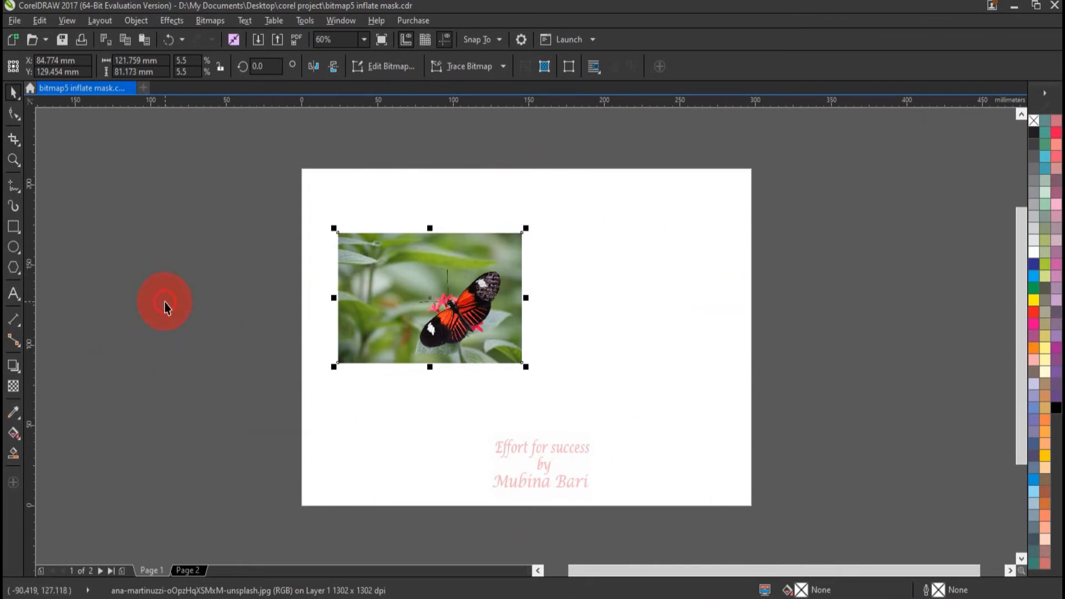
Step: Add a page-sized cyan rectangle behind the butterfly photo and shift the photo about 26 mm right and 18 mm down
click(100, 283)
double_click(14, 226)
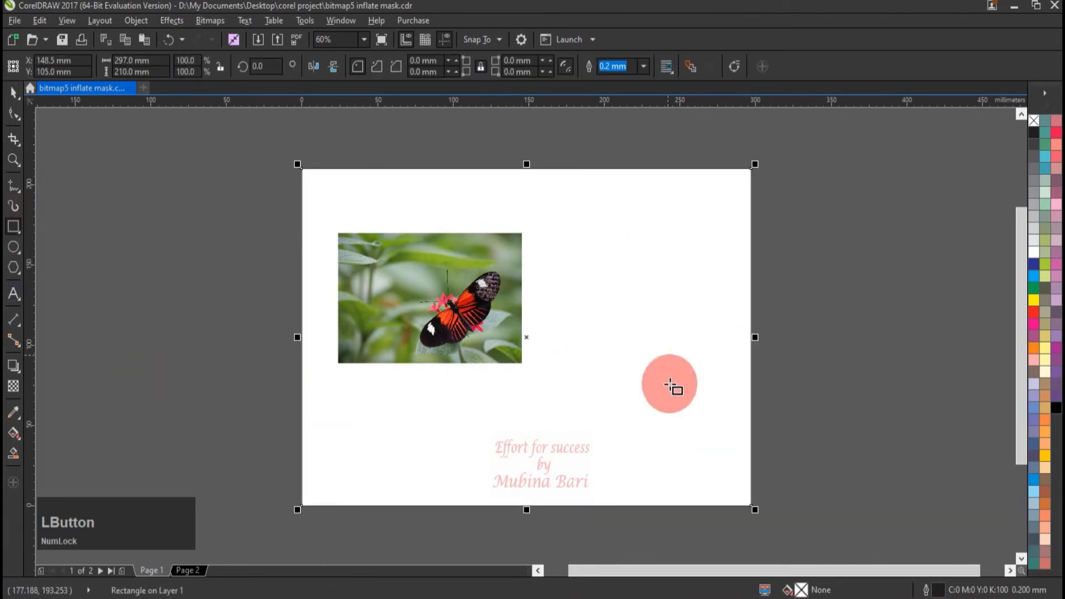
click(1034, 278)
click(13, 91)
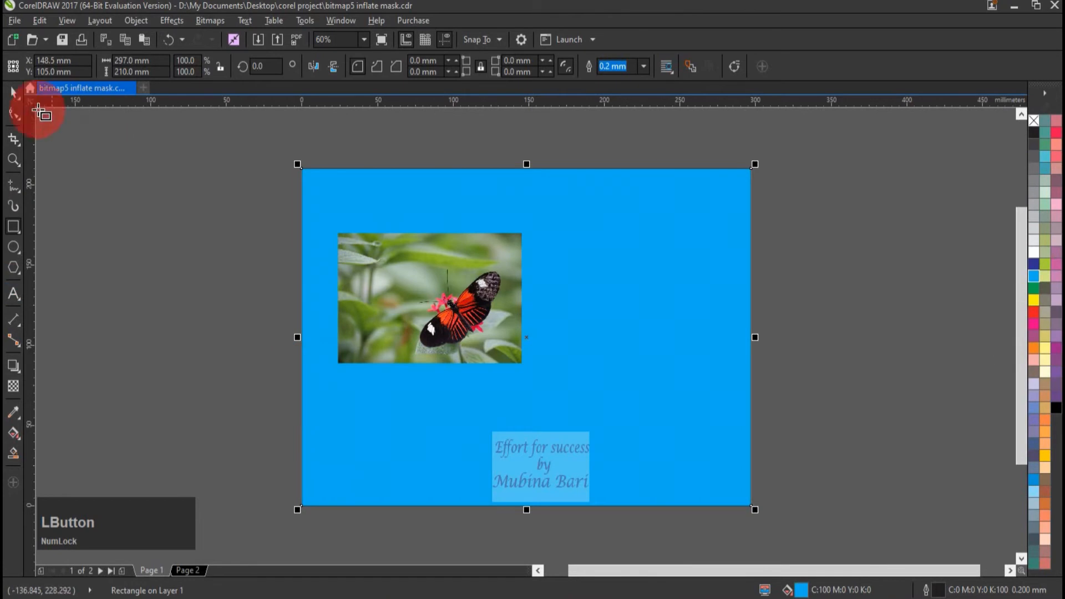
drag(418, 311, 460, 339)
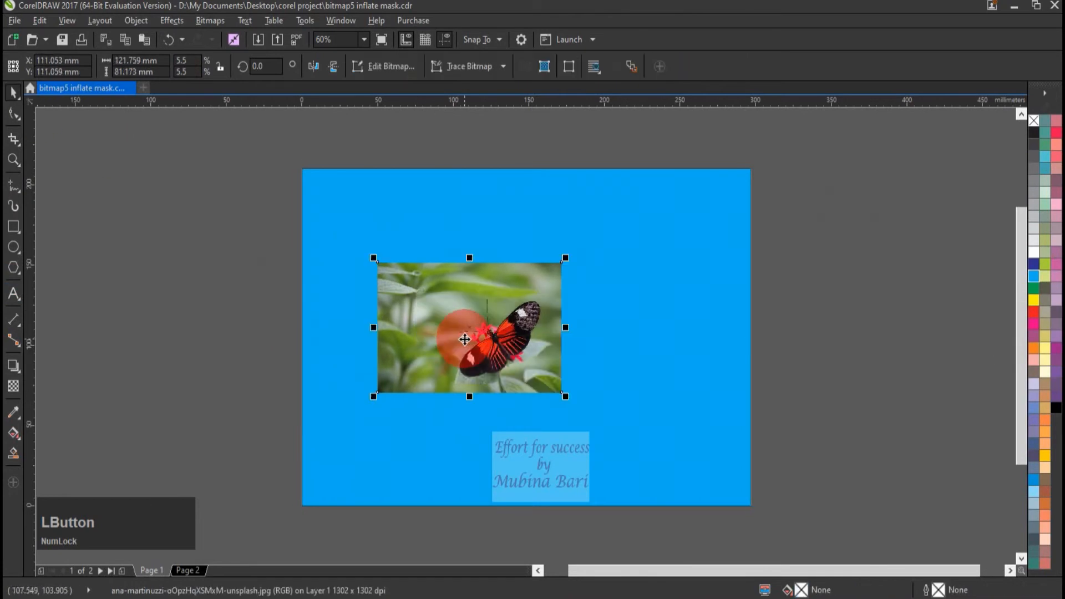
Step: Manually inflate the butterfly bitmap to 110% in width and height, keeping the aspect ratio
click(208, 20)
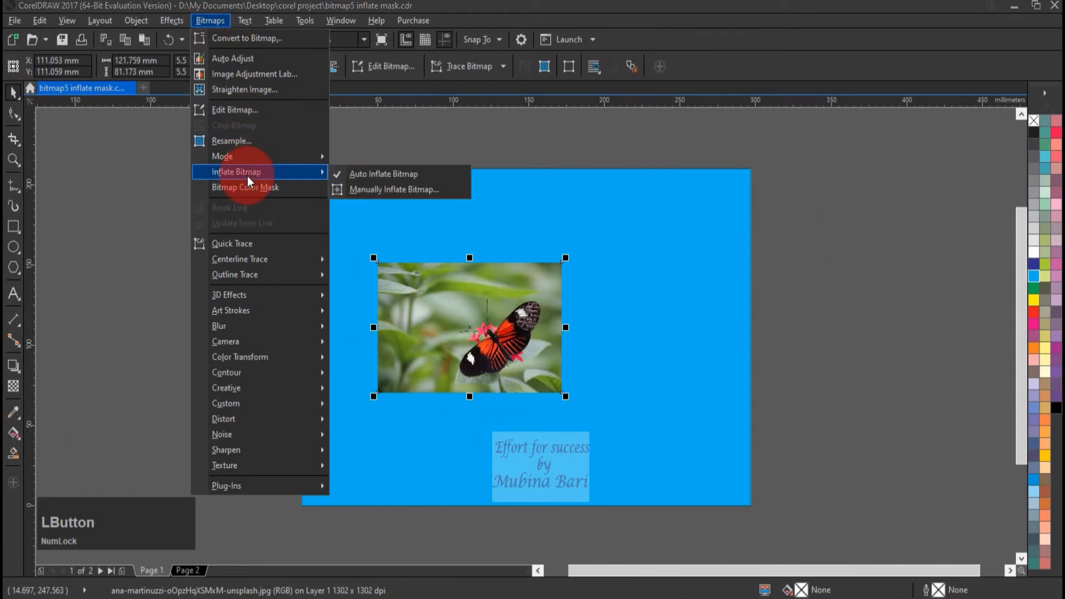
click(392, 190)
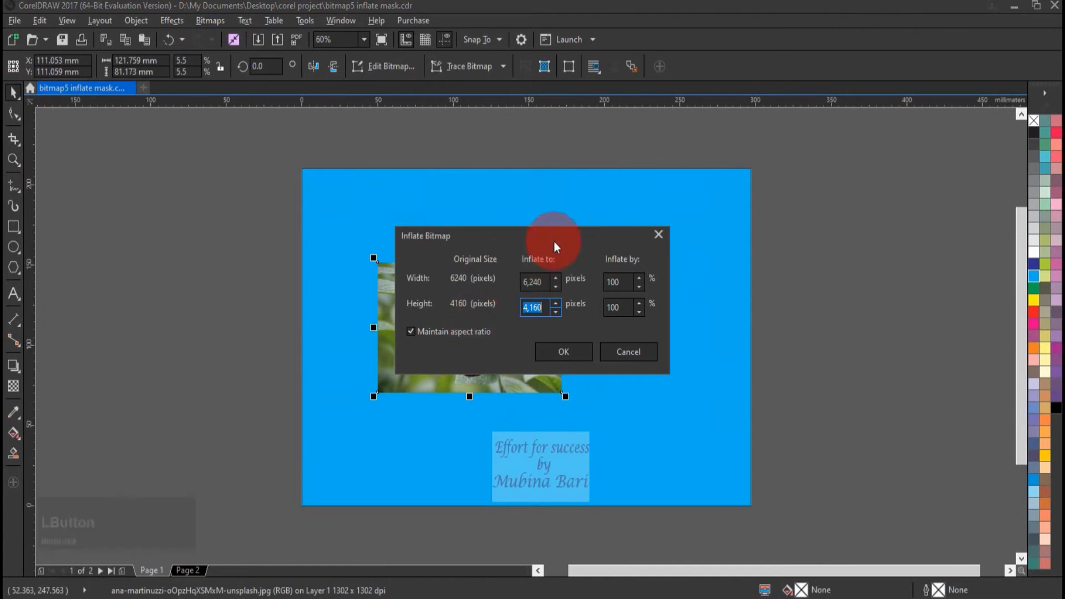
drag(552, 235, 774, 192)
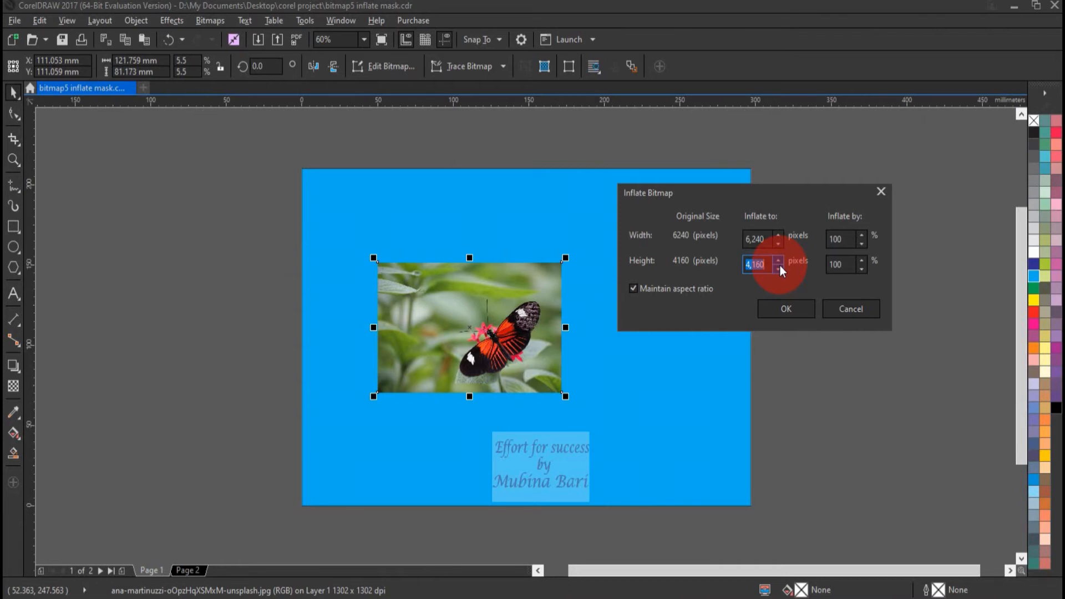
click(861, 270)
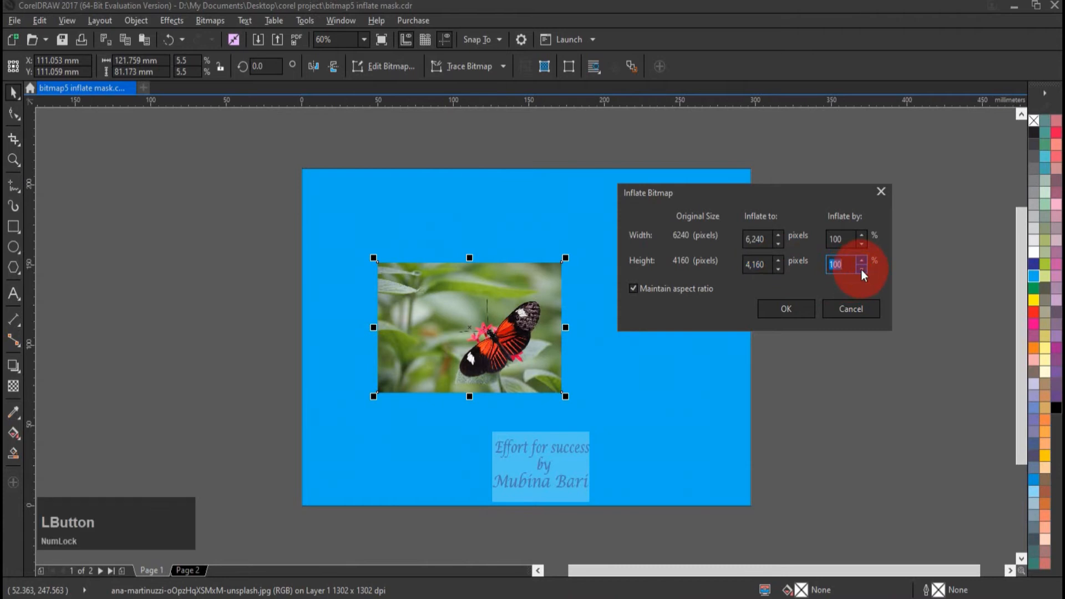
click(862, 247)
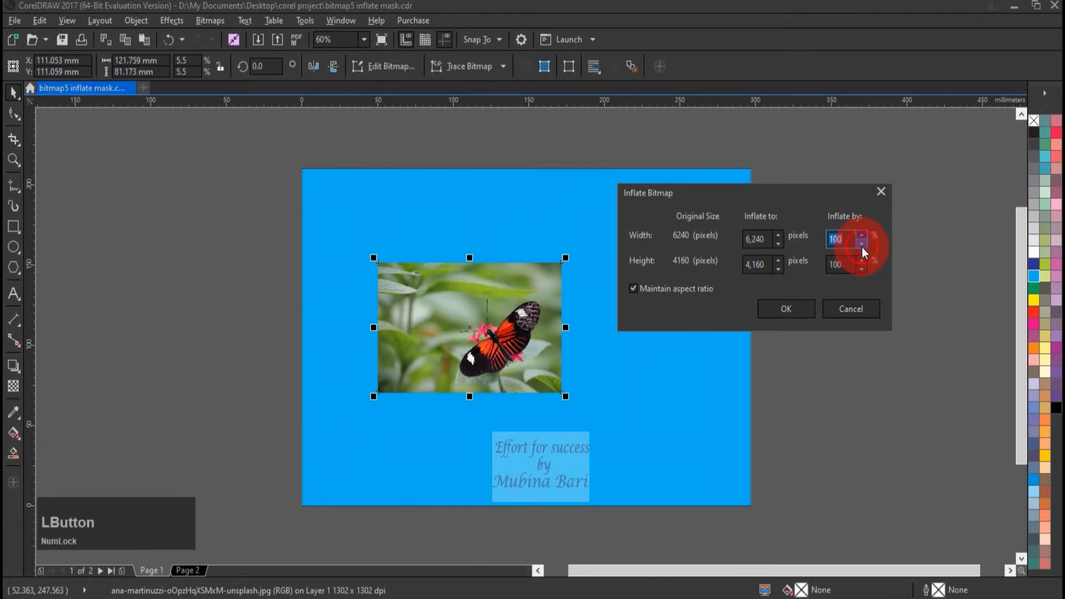
click(863, 235)
click(863, 235)
click(863, 235)
click(863, 234)
click(863, 234)
click(862, 234)
click(863, 235)
click(863, 235)
click(862, 234)
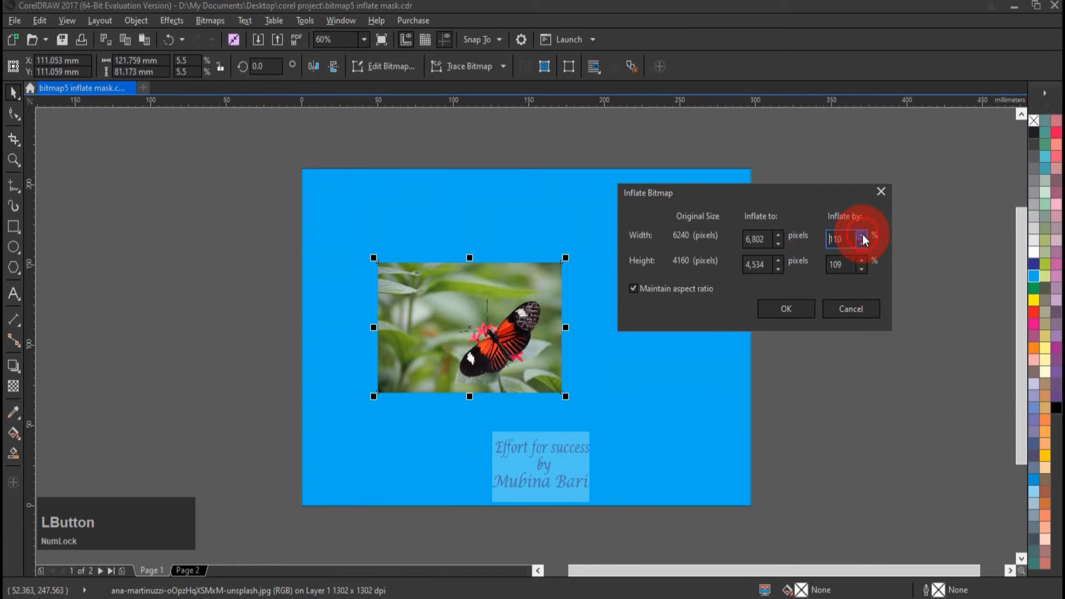
click(863, 235)
click(754, 242)
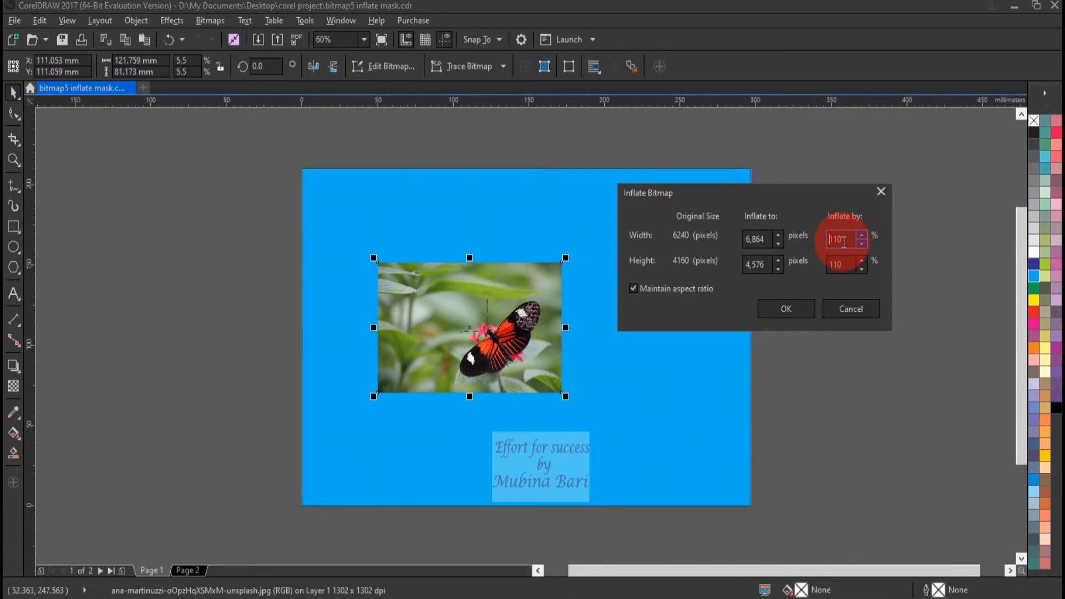
click(804, 314)
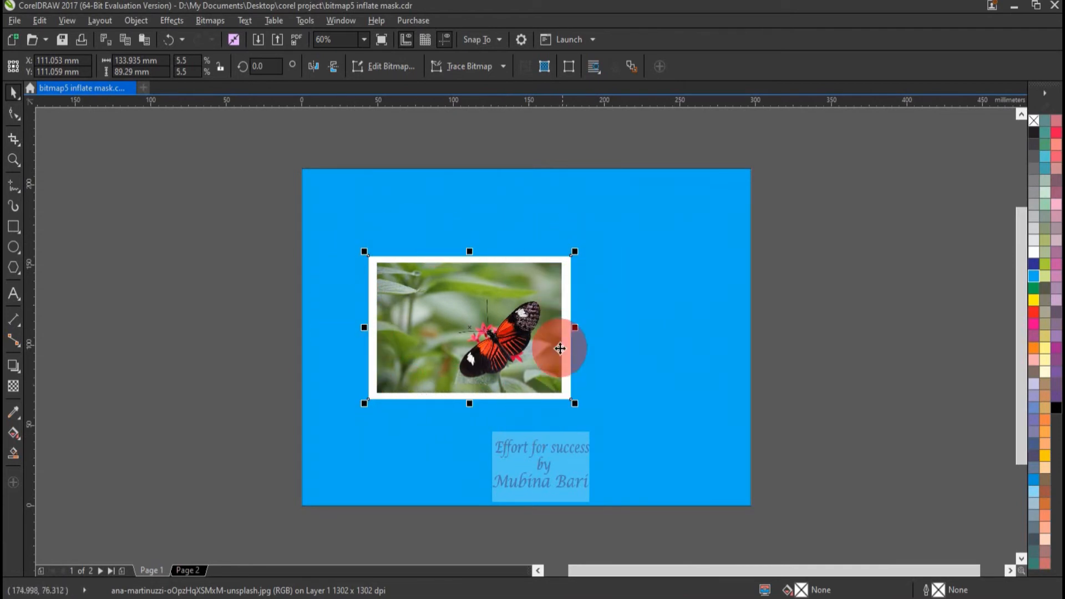
Step: Manually inflate the butterfly bitmap again to about 214 × 143 mm and move it toward the centre of the blue background
click(210, 20)
mouse_move(310, 173)
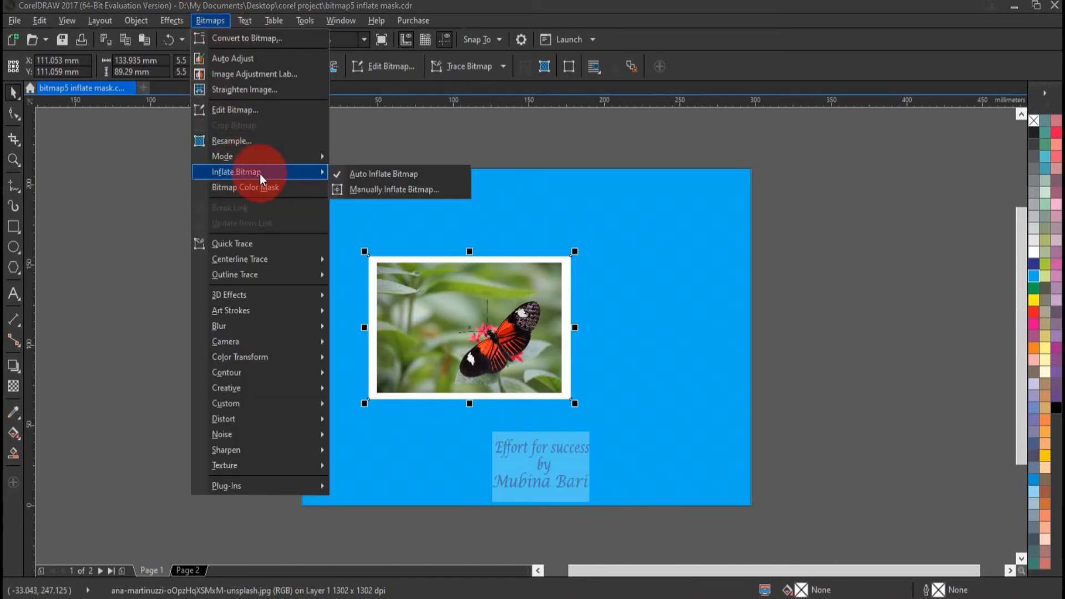
click(367, 189)
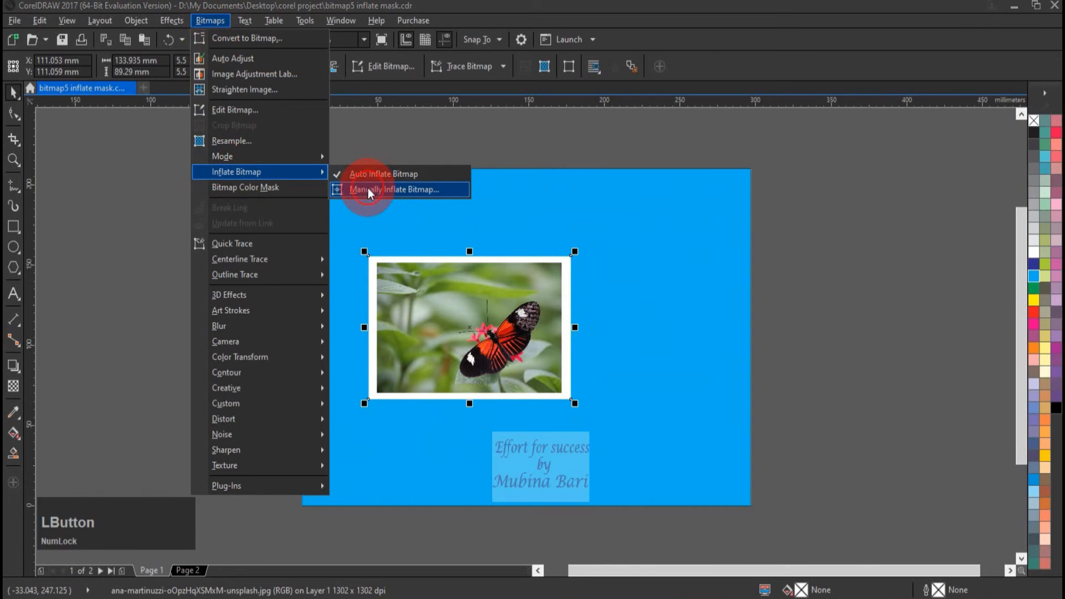
drag(578, 236, 771, 195)
click(834, 238)
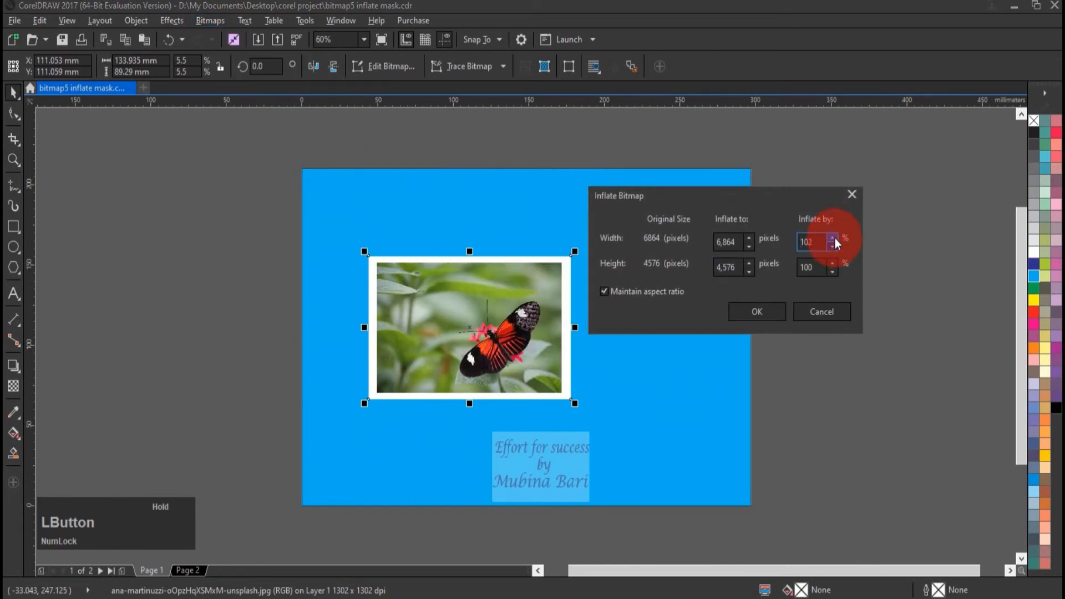
click(738, 312)
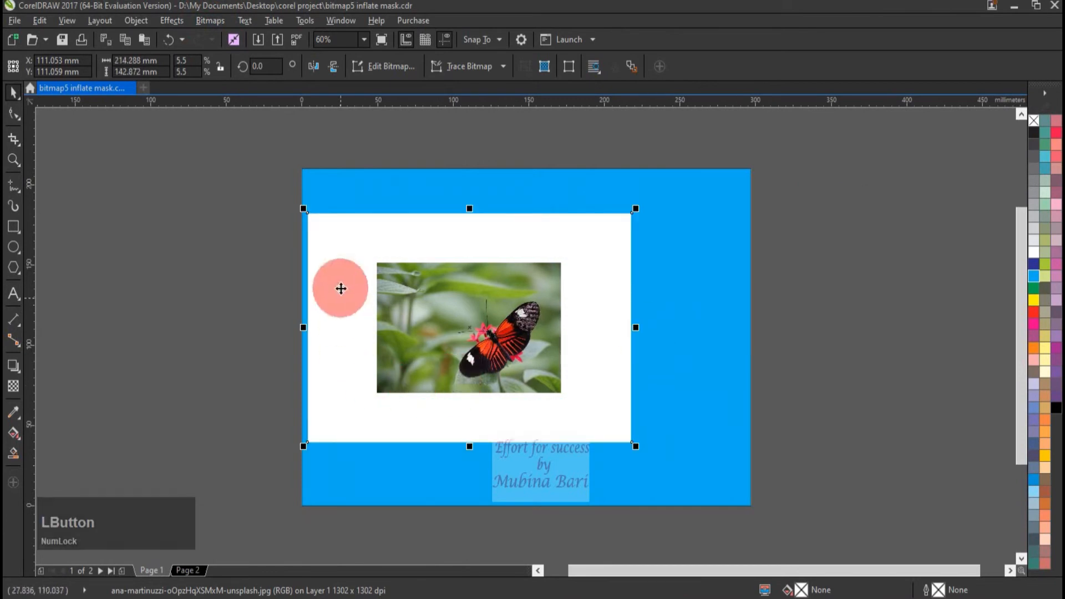
drag(443, 231, 503, 225)
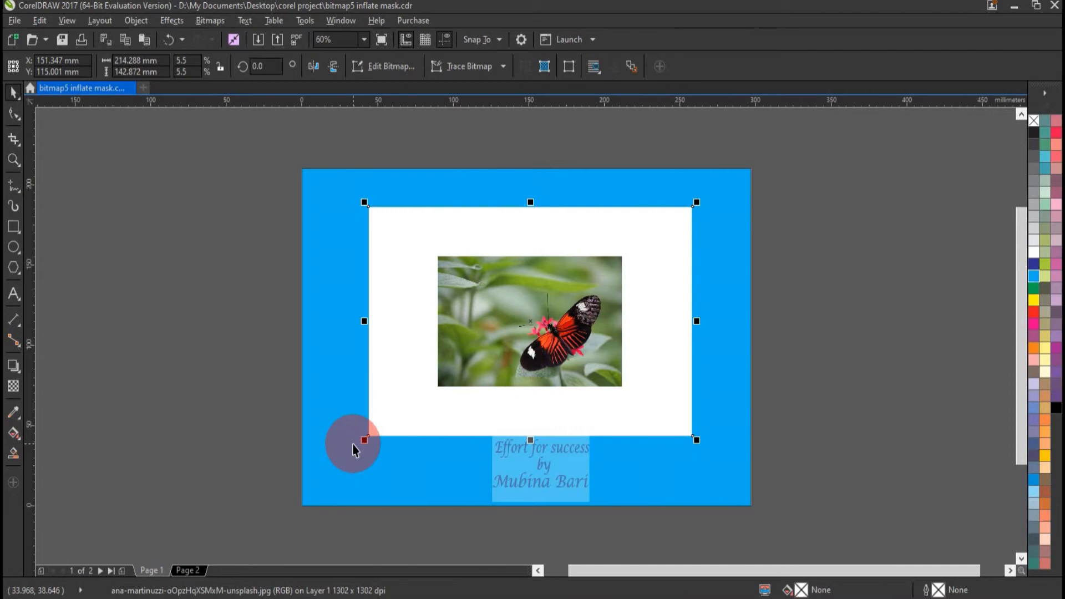
Step: Deselect the photo, switch to Page 2 and open the Bitmap Color Mask settings
click(129, 388)
click(157, 573)
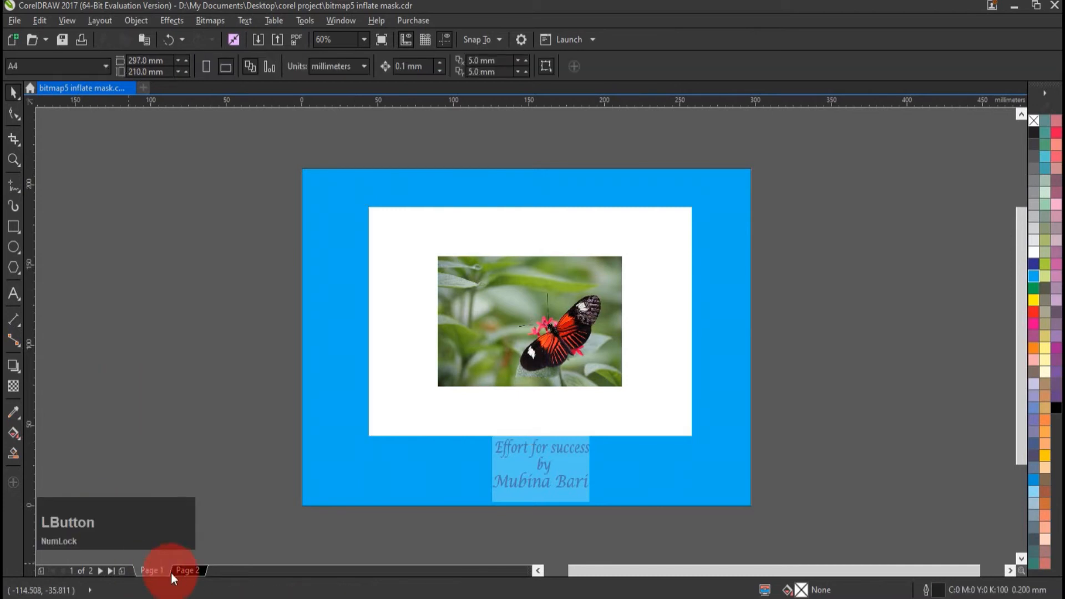
click(183, 570)
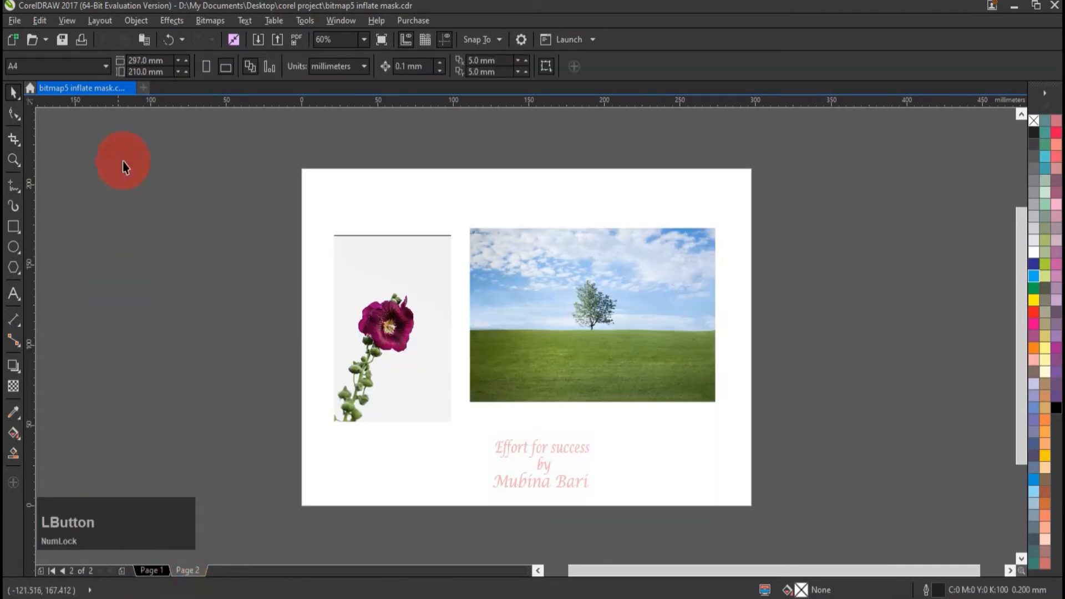
click(200, 20)
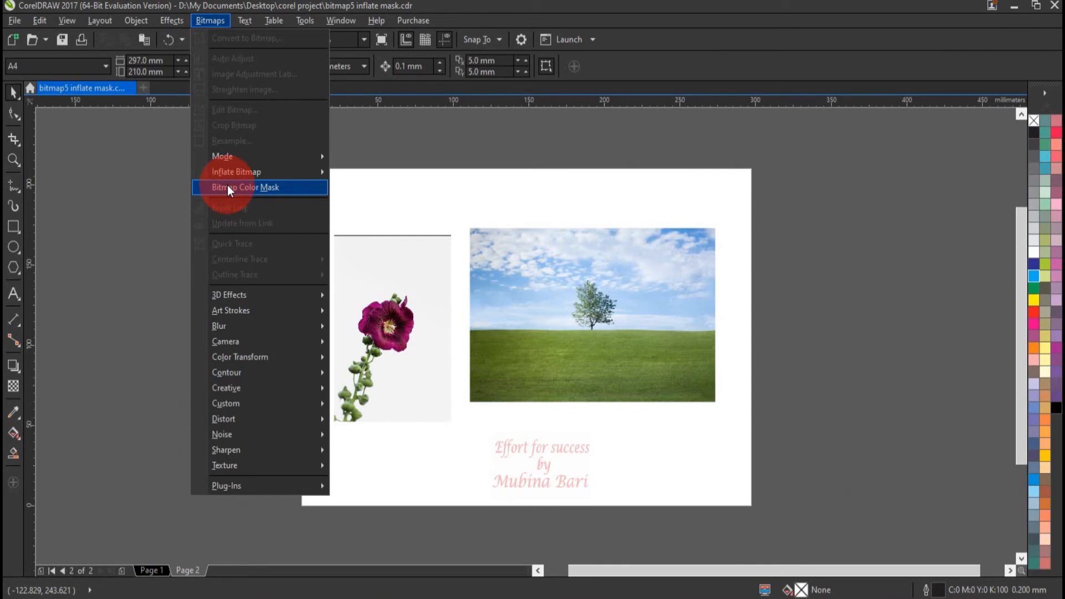
click(228, 187)
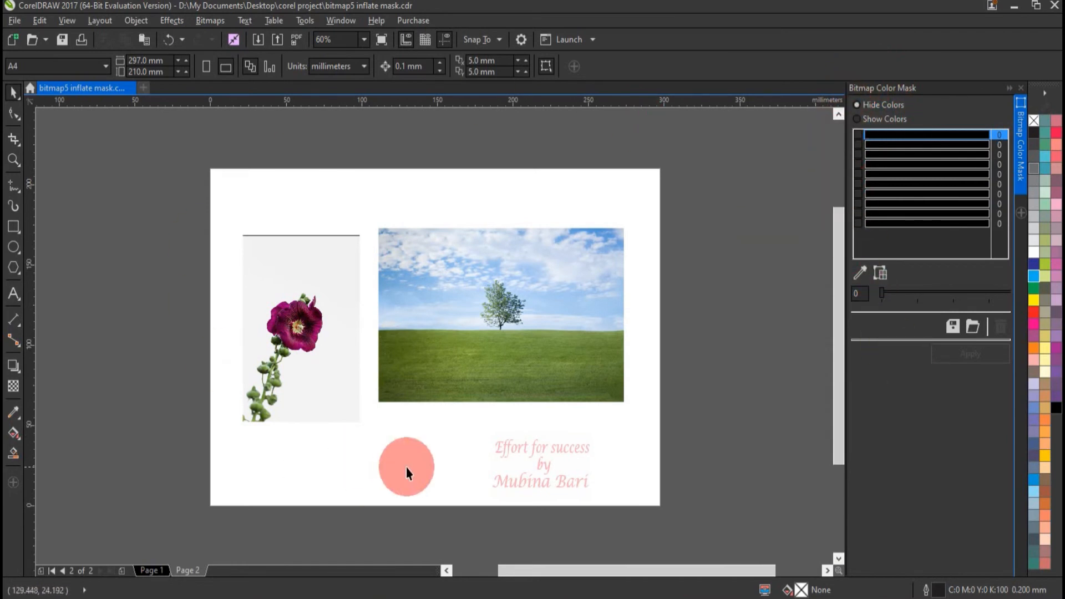
Step: Create a page-sized rectangle behind the flower and tree photos and fill it with orange
click(12, 226)
double_click(10, 225)
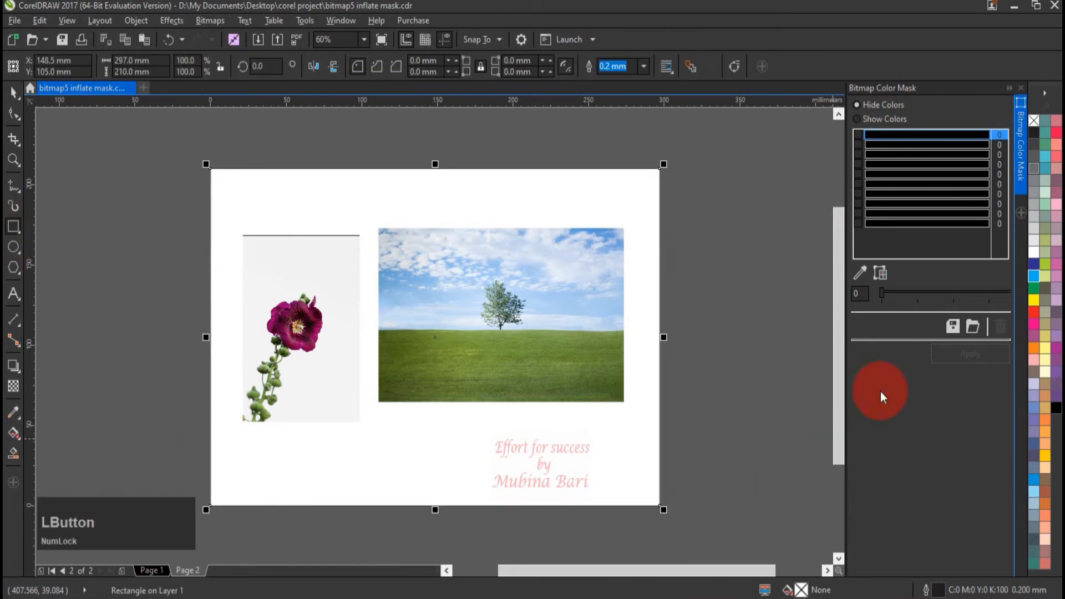
click(1030, 350)
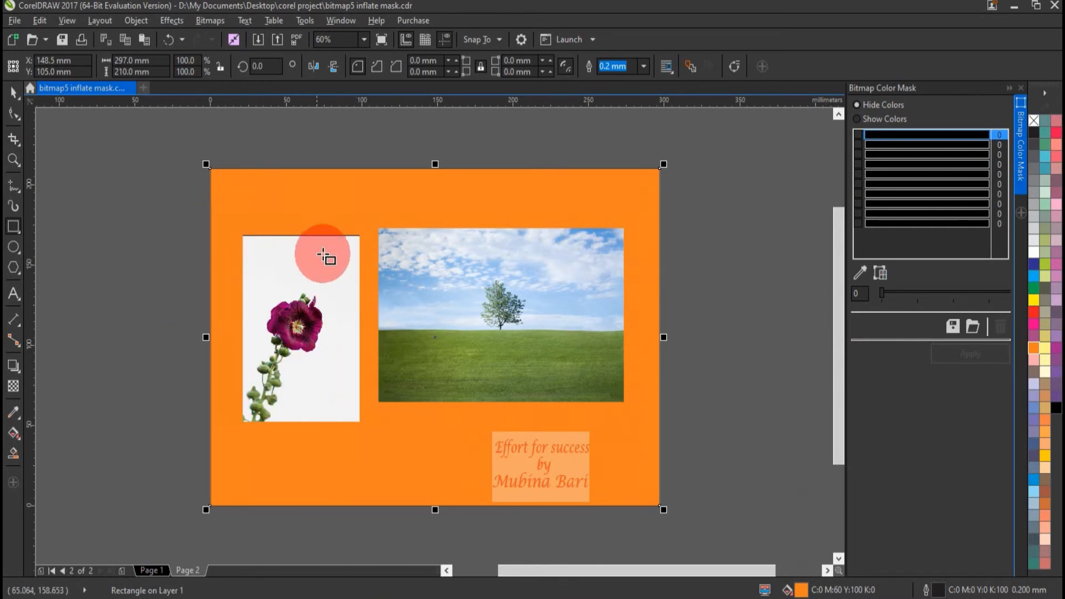
Step: Select the flower photo, sample its white background as the first colour to hide, and enable that mask entry
click(13, 92)
click(325, 398)
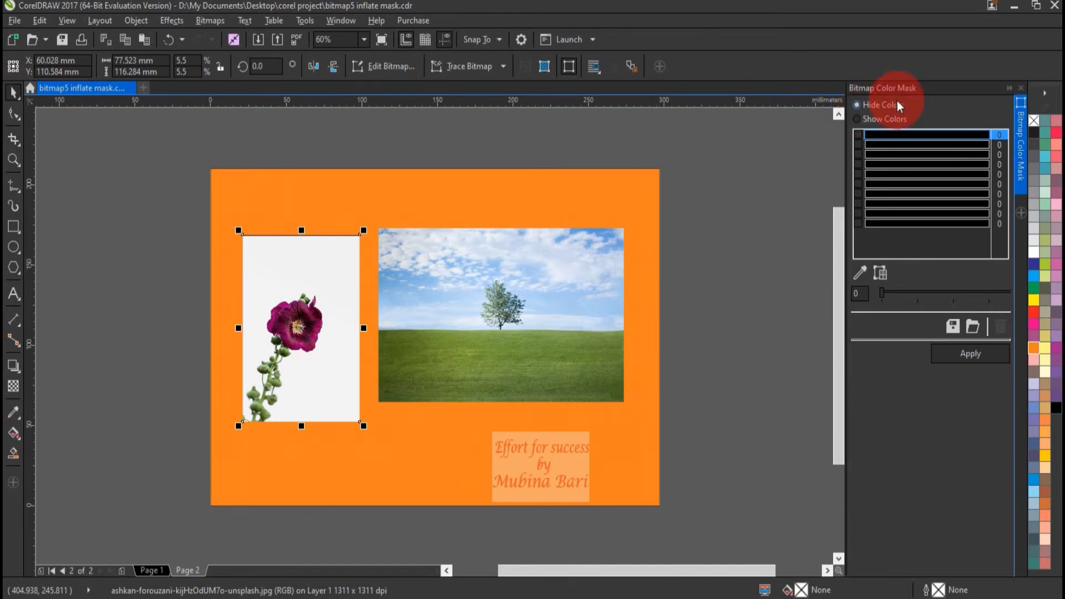
click(883, 273)
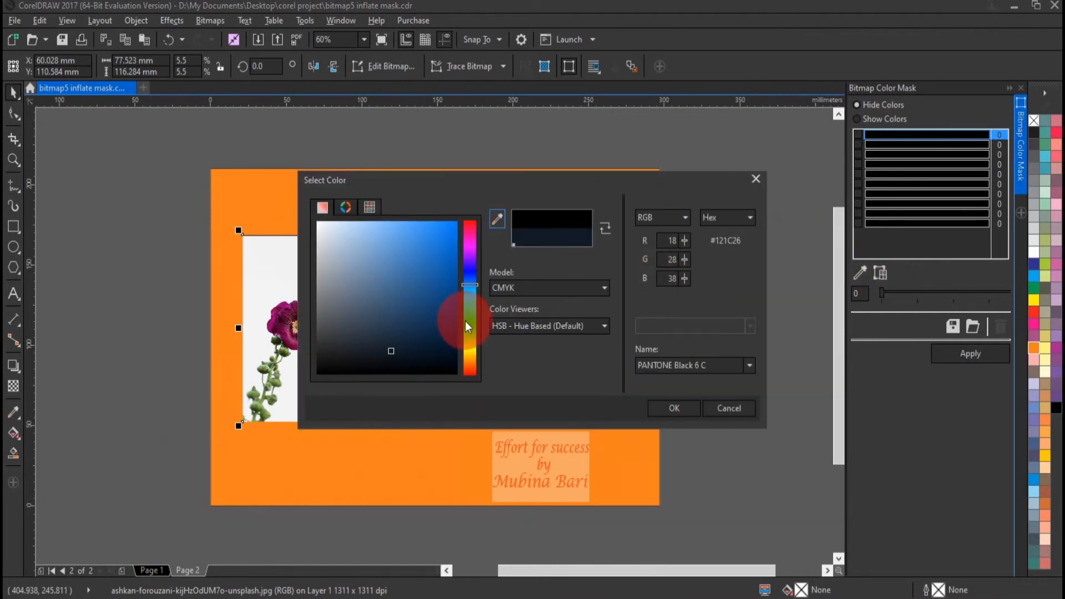
click(761, 181)
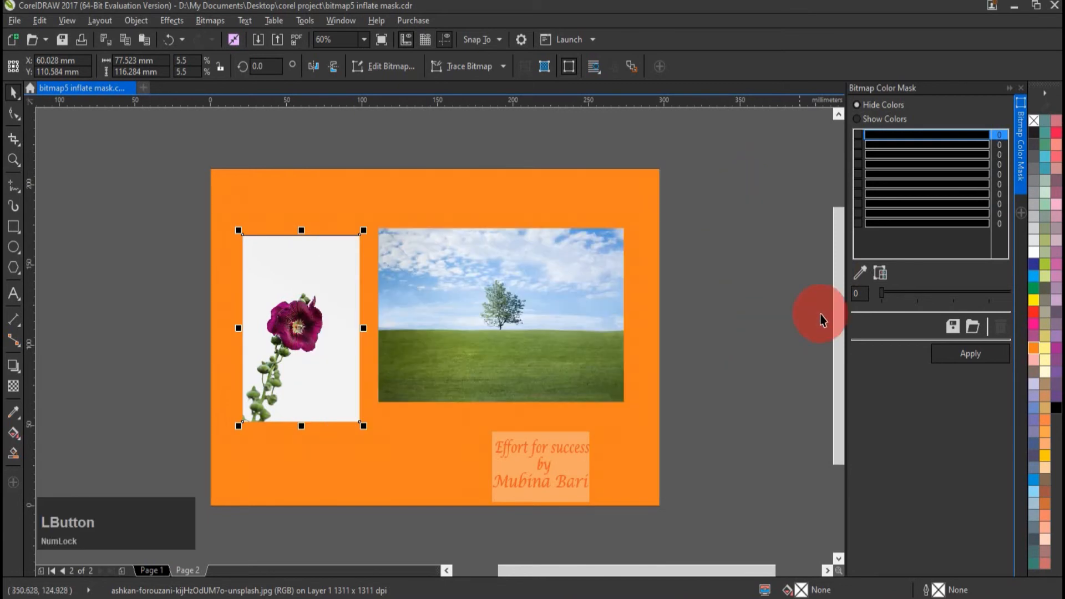
click(859, 274)
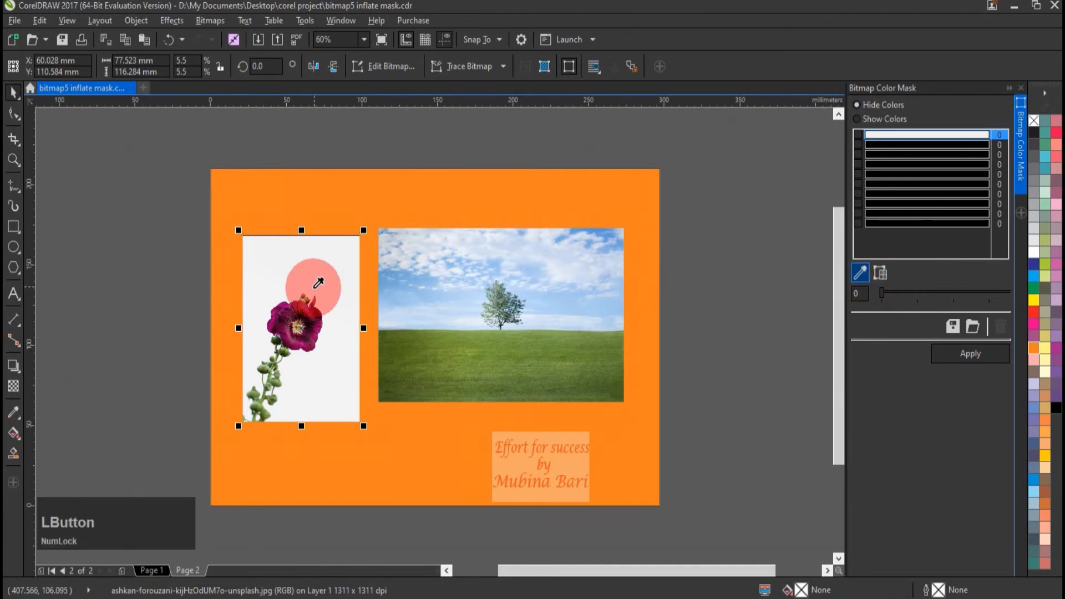
click(327, 258)
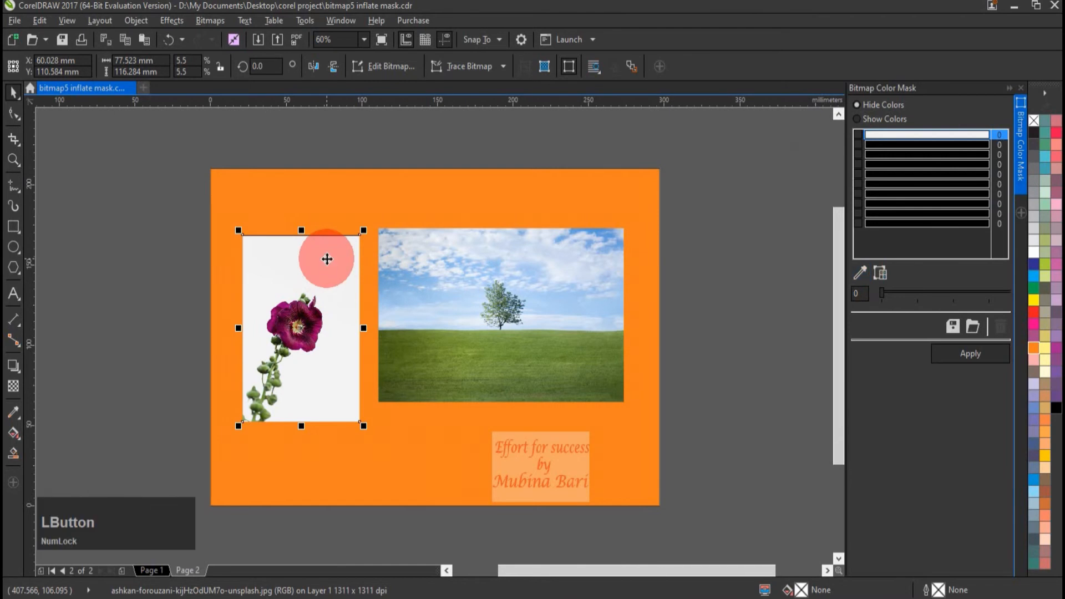
click(859, 134)
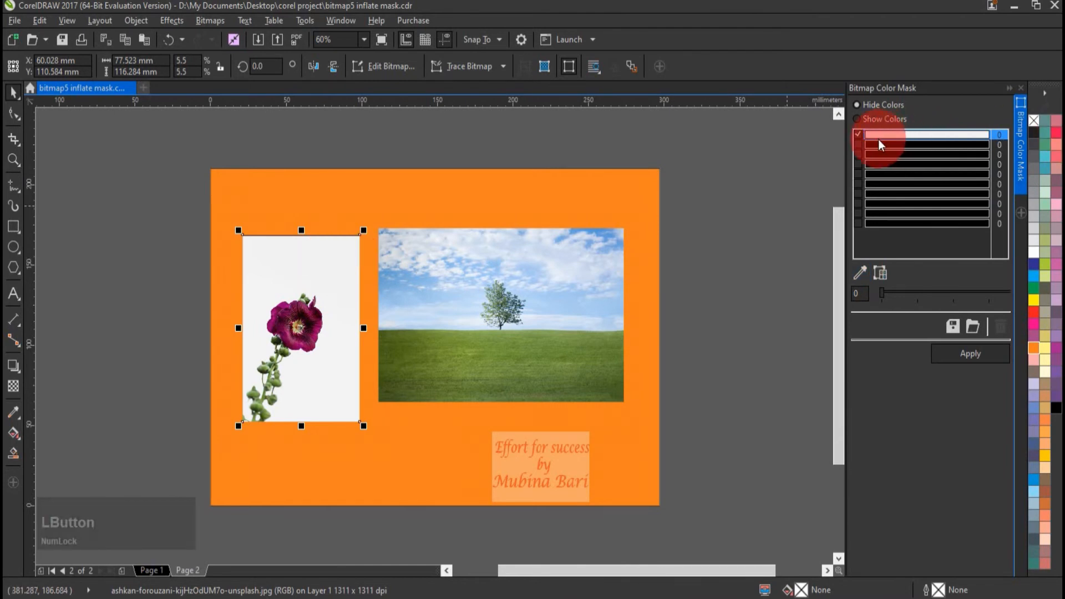
Step: Apply the flower's colour mask with a tolerance of 20 and move the flower about 5 mm left and 7 mm up
click(899, 294)
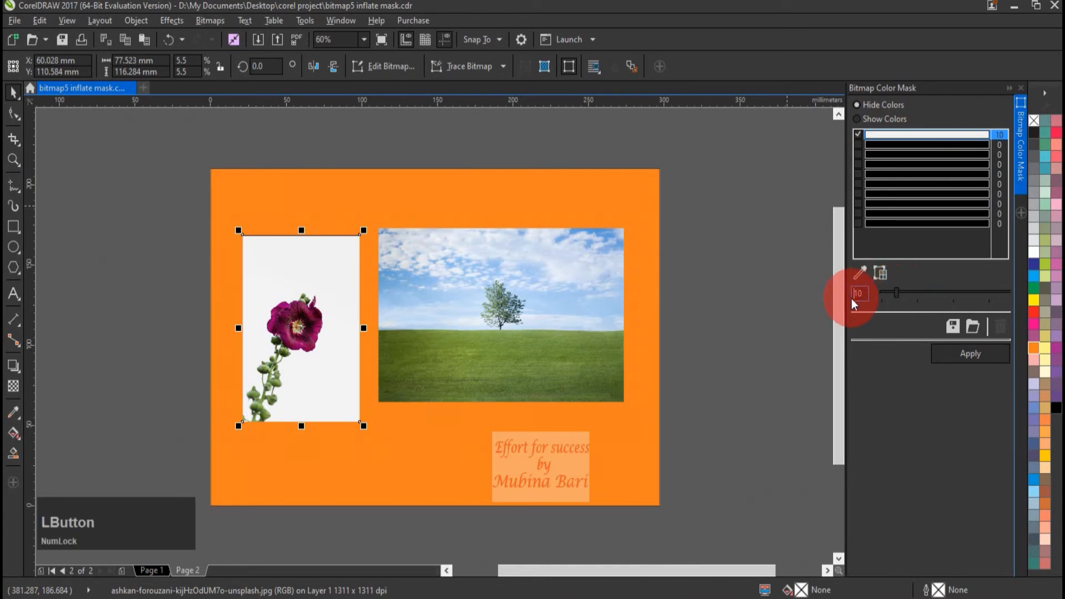
click(917, 293)
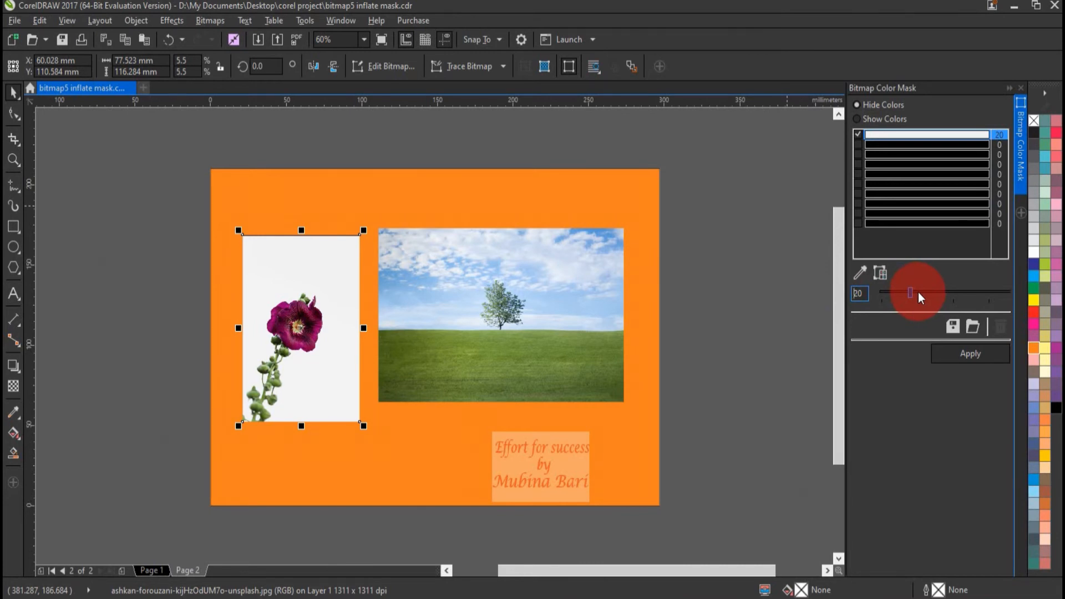
click(966, 354)
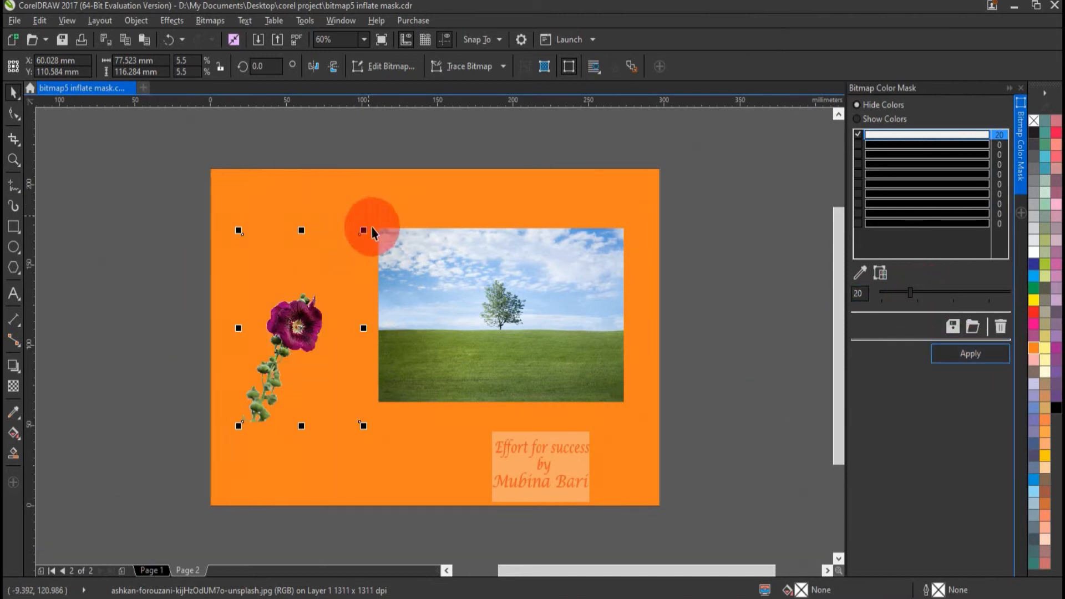
drag(295, 327, 287, 316)
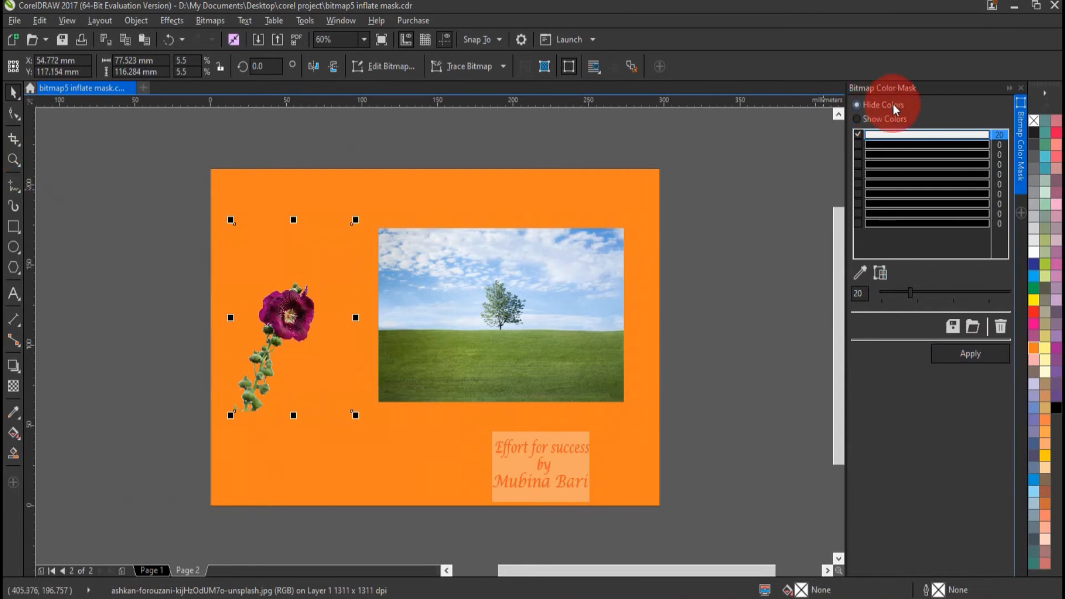
Step: Apply the flower photo's colour mask in Show Colors mode and move the photo about 88 mm left and 6 mm up, off the page
click(856, 122)
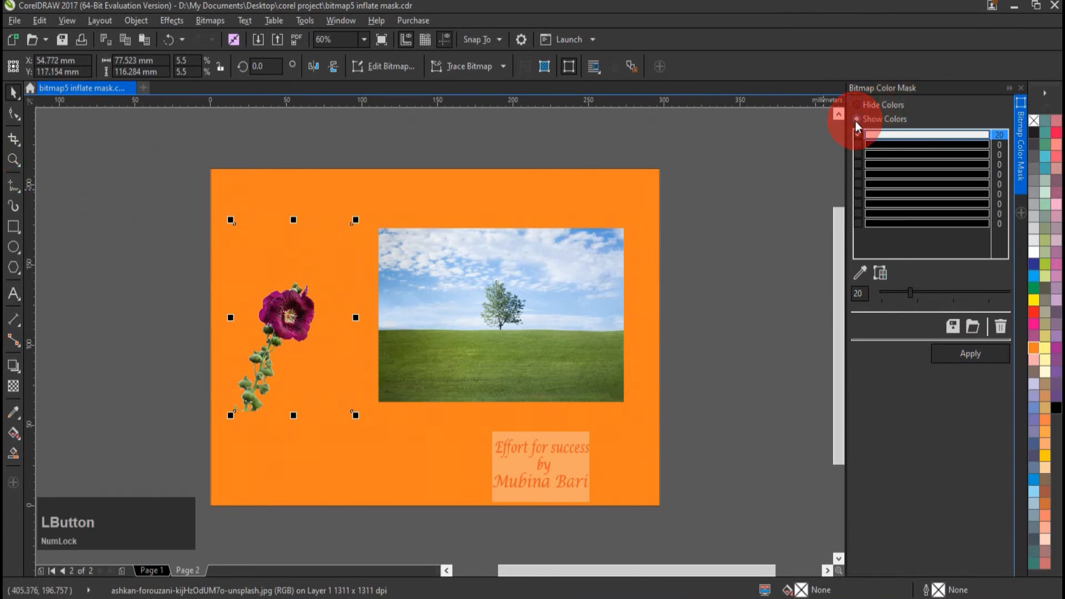
click(969, 356)
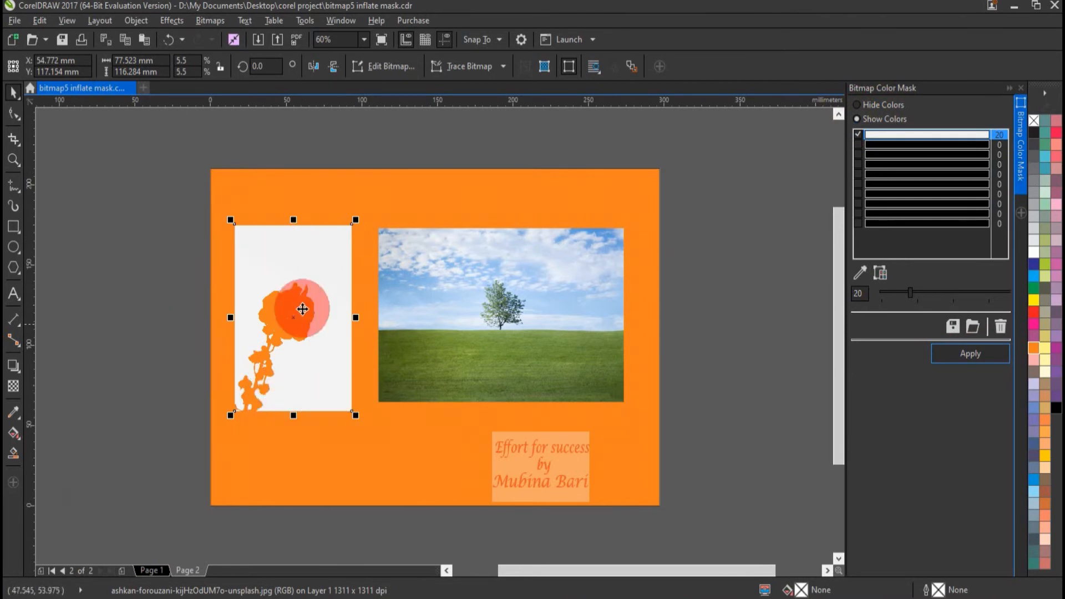
click(278, 262)
drag(278, 262, 146, 252)
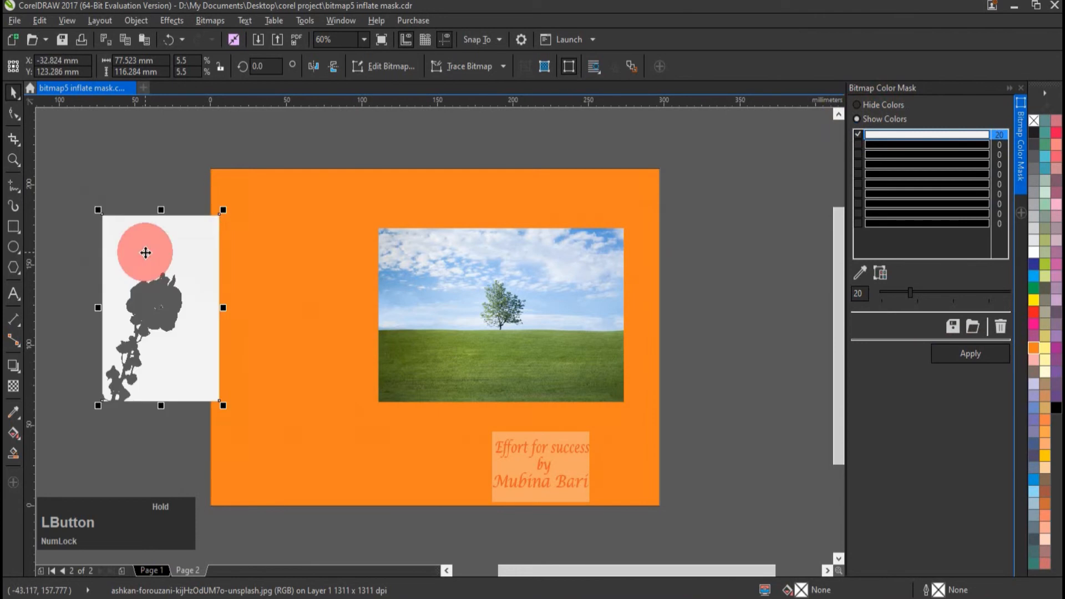
Step: Move the flower photo back onto the left part of the page and reapply its mask with Hide Colors
drag(221, 242, 342, 238)
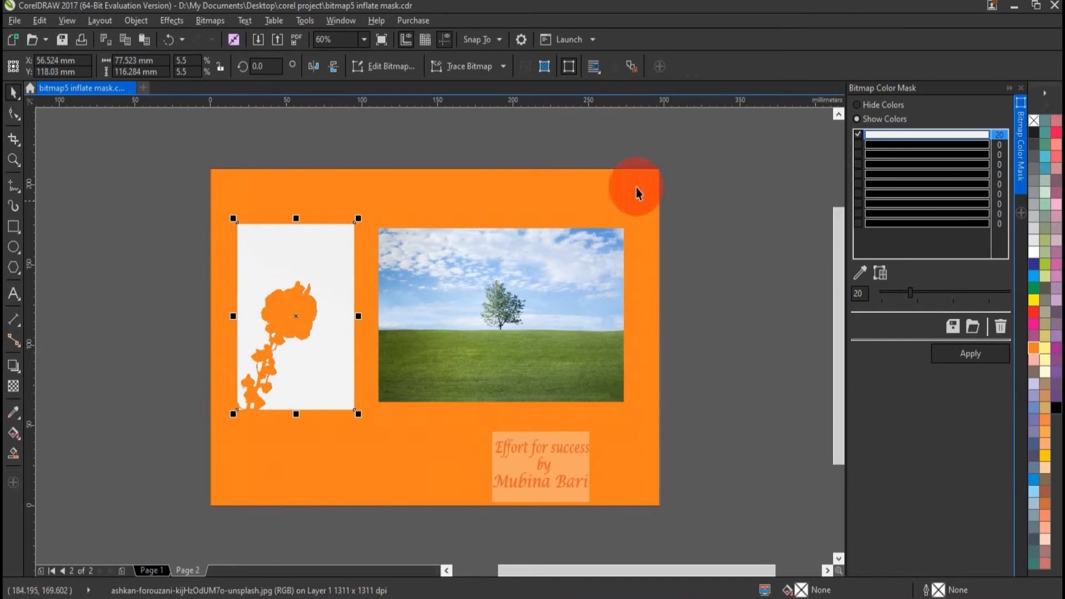
click(857, 106)
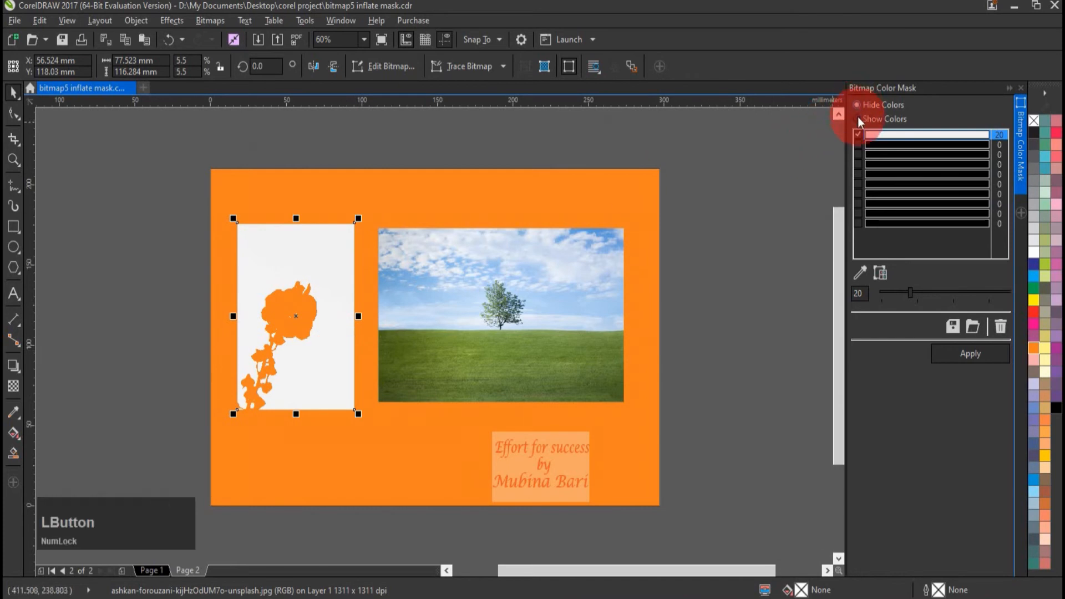
click(986, 354)
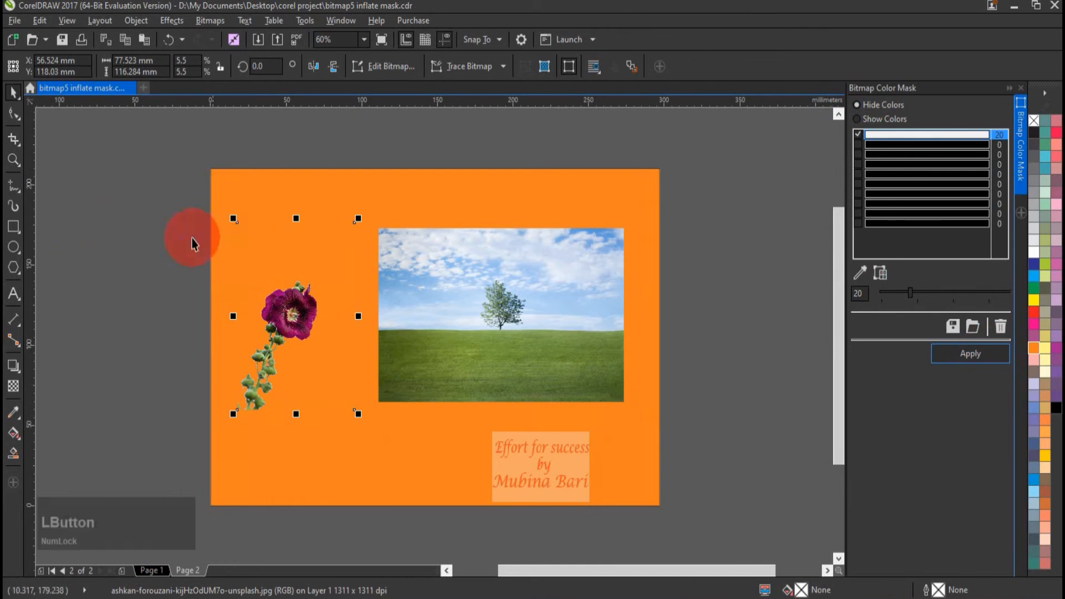
Step: Select the tree photo, sample its light blue sky as the second mask colour, enable it with a tolerance of 20 and apply
click(491, 347)
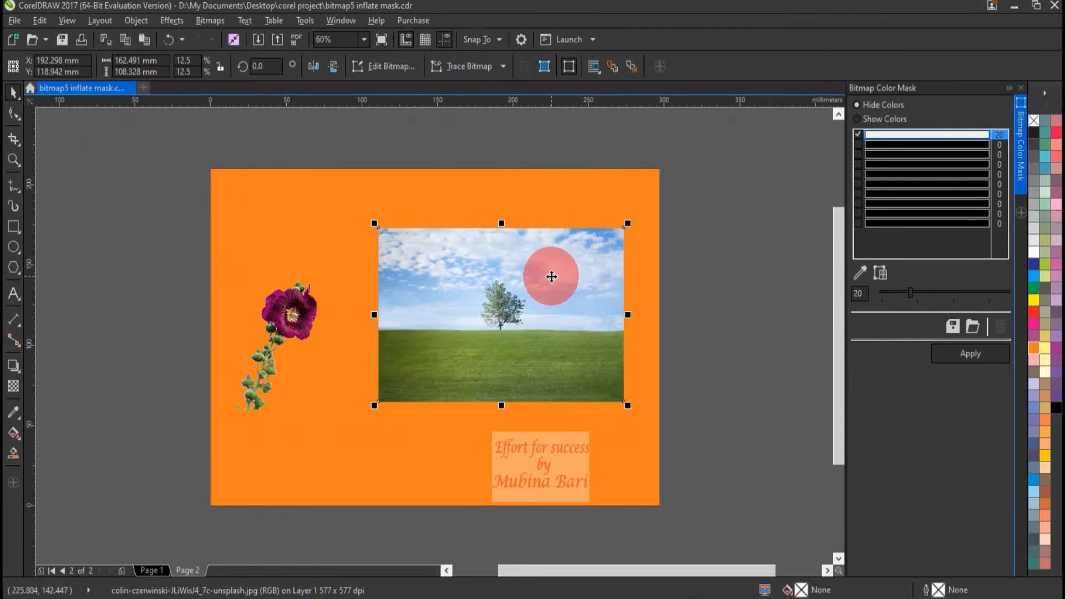
click(895, 145)
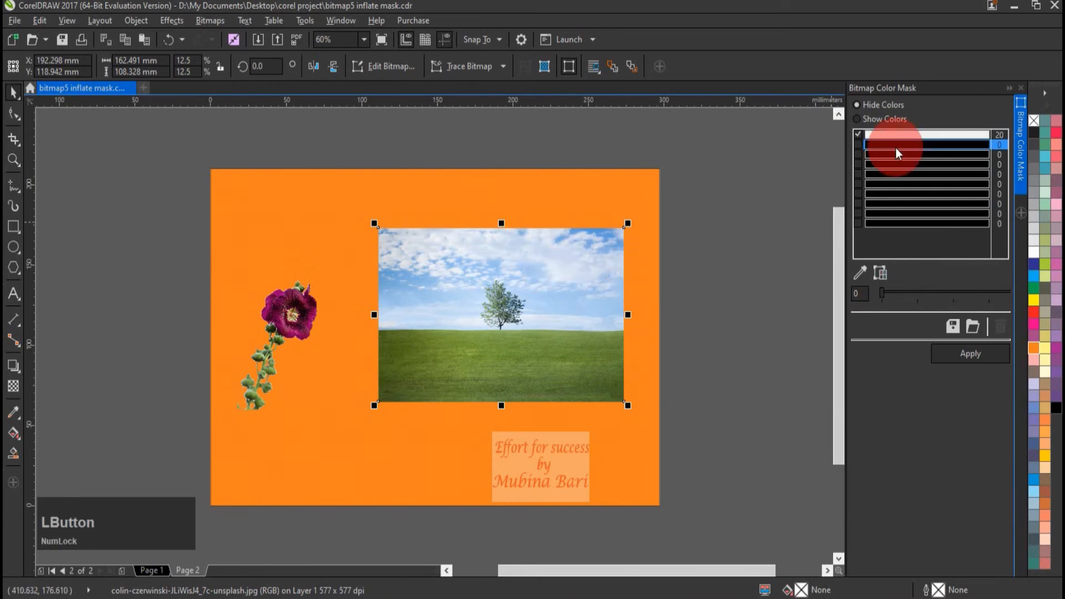
click(859, 274)
click(550, 307)
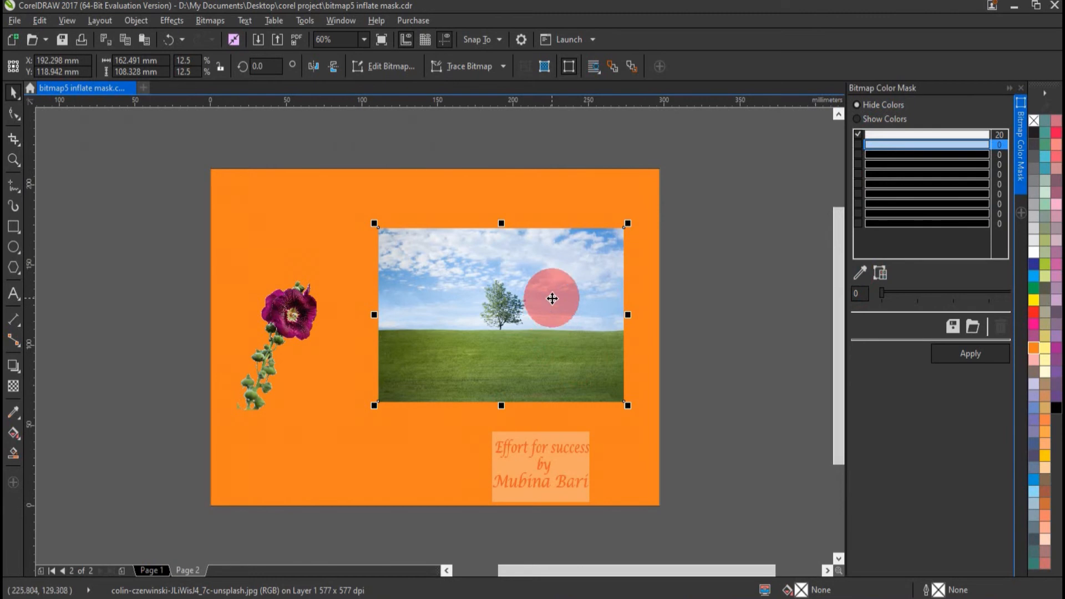
click(900, 291)
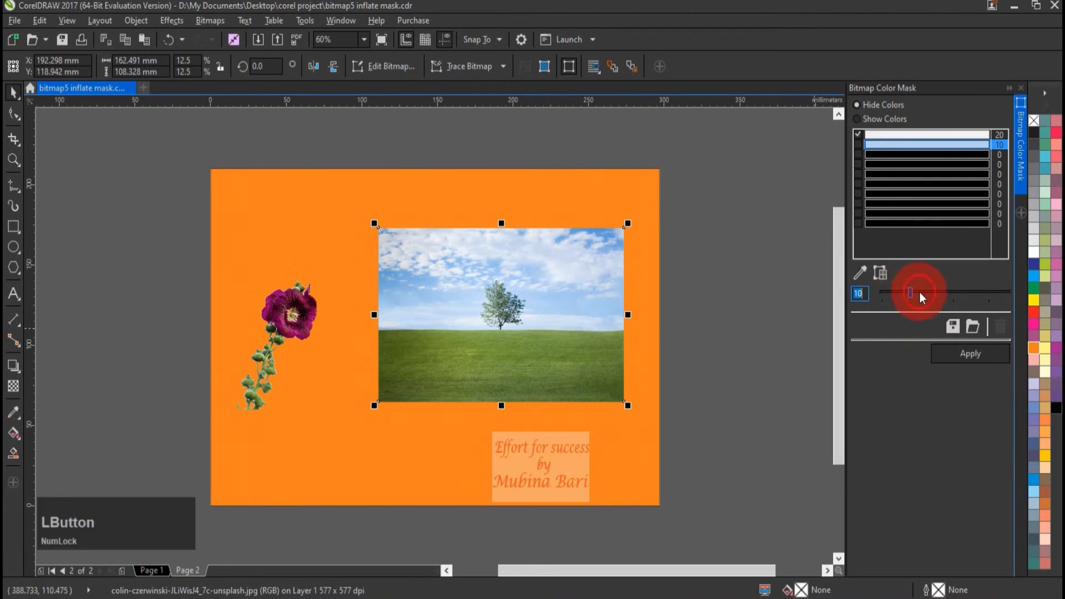
click(920, 292)
click(953, 355)
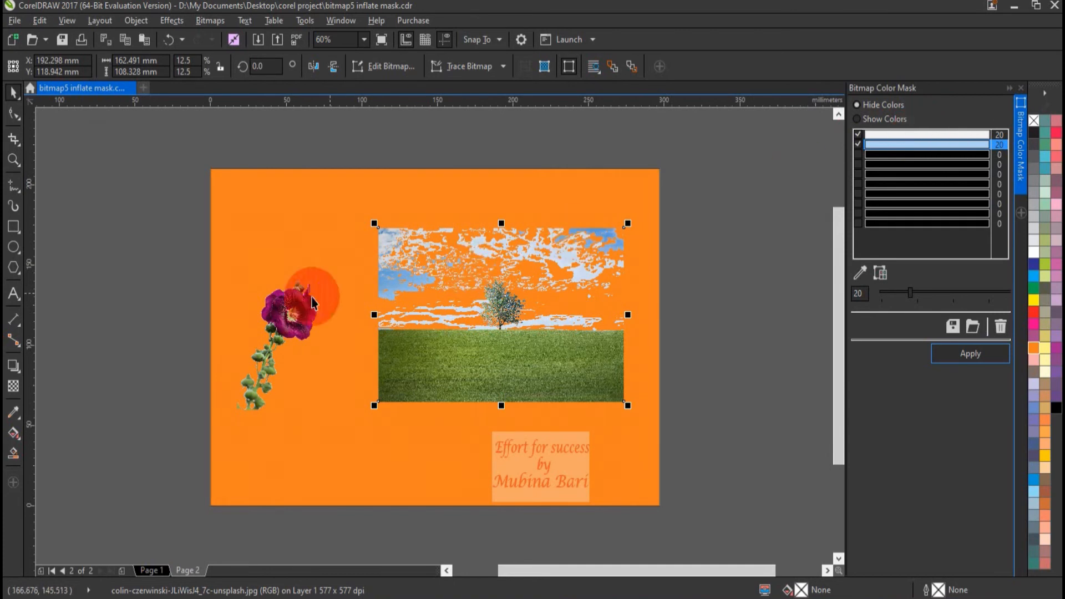
Step: Replace the first mask colour with the darker blue from the left side of the tree photo's sky and apply the mask
click(905, 136)
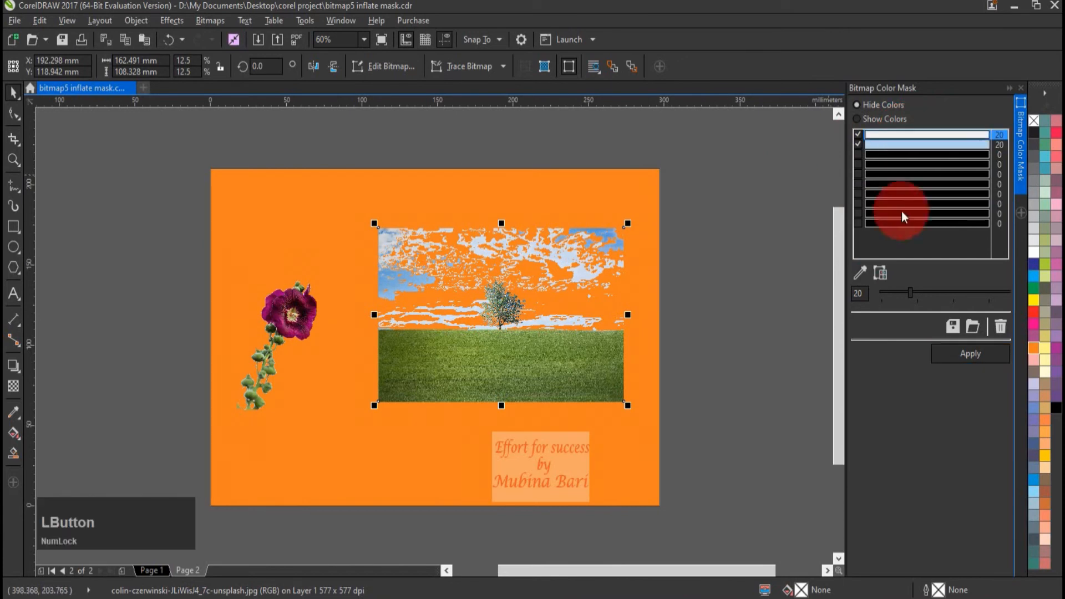
click(859, 273)
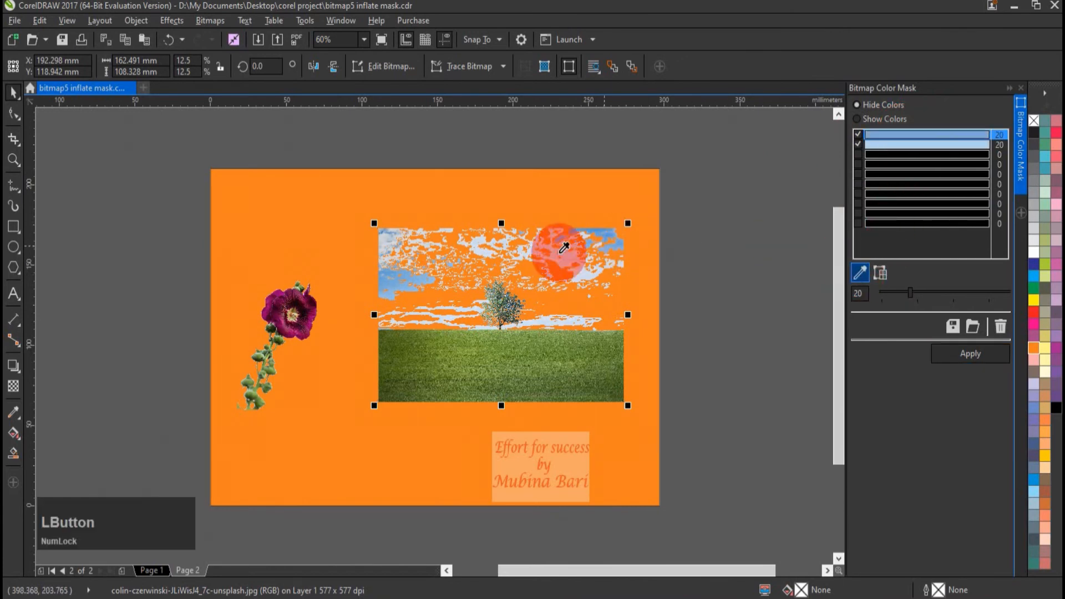
click(394, 278)
click(392, 280)
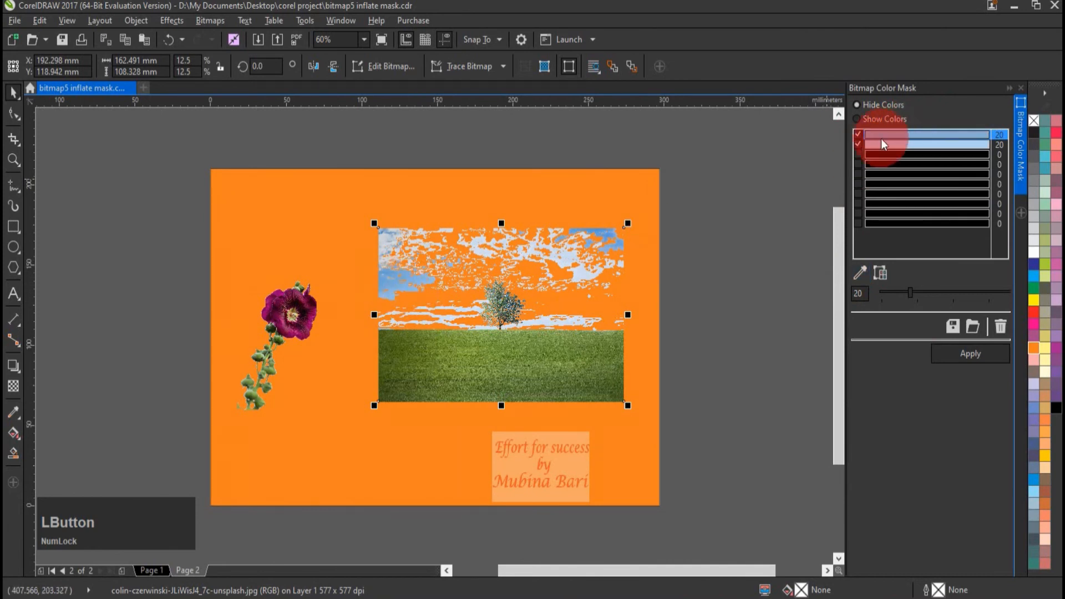
click(986, 363)
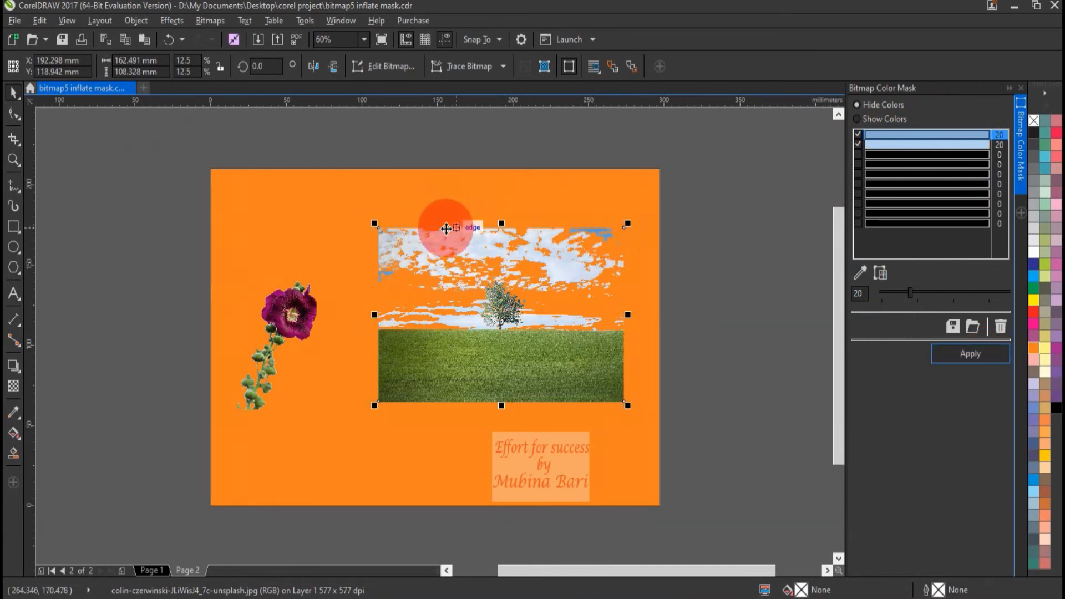
Step: Set the first mask colour's tolerance to 50 and reapply the mask to the tree photo
click(946, 298)
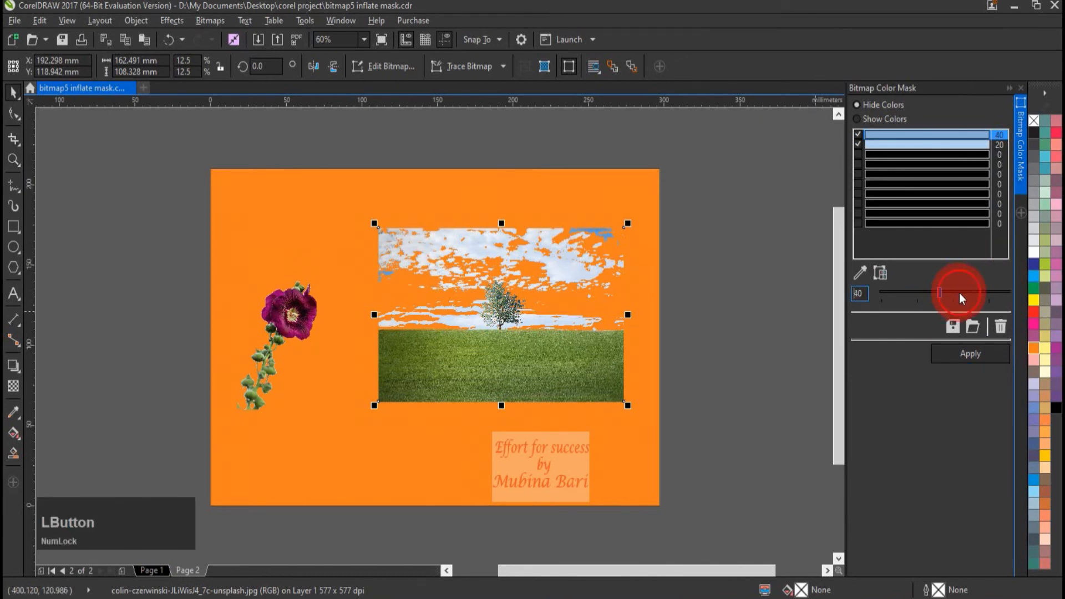
click(967, 293)
click(1004, 356)
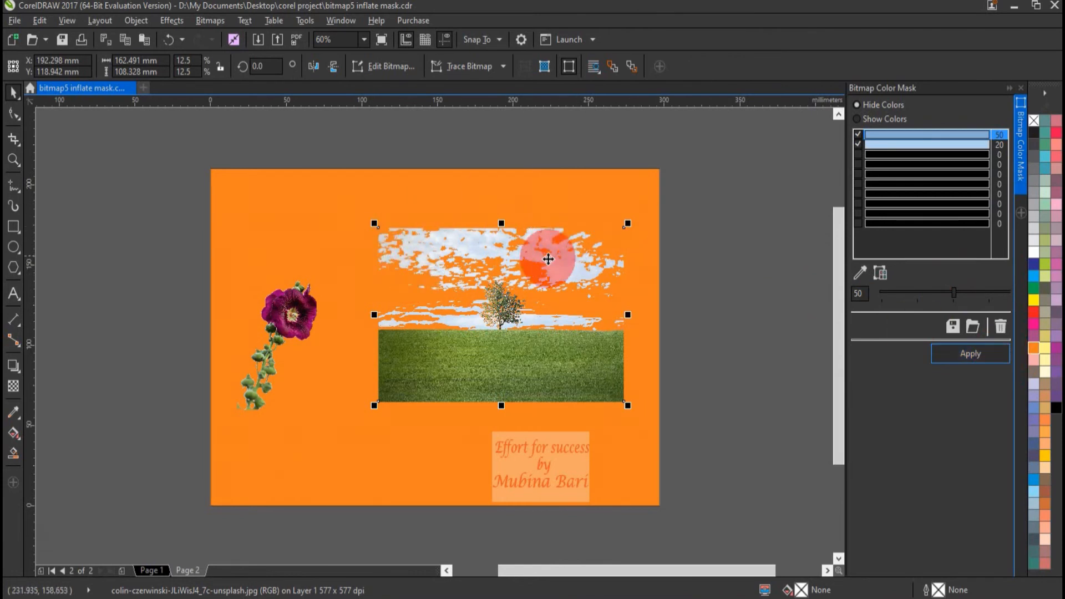
Step: Sample the pale cloud colour as the third mask entry, enable it with a tolerance of 20 and apply the mask
click(922, 155)
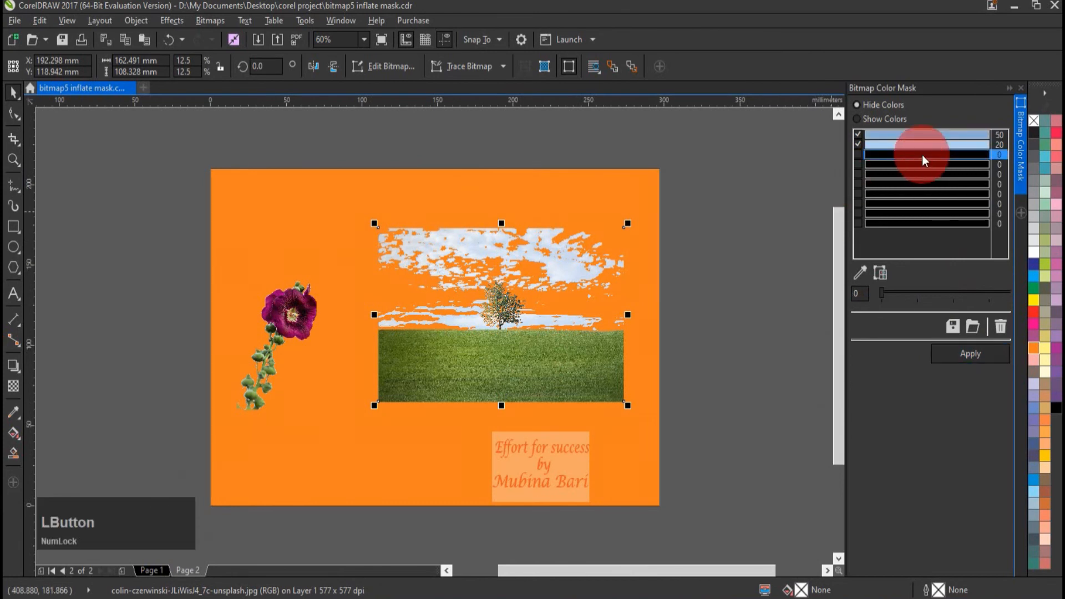
click(860, 275)
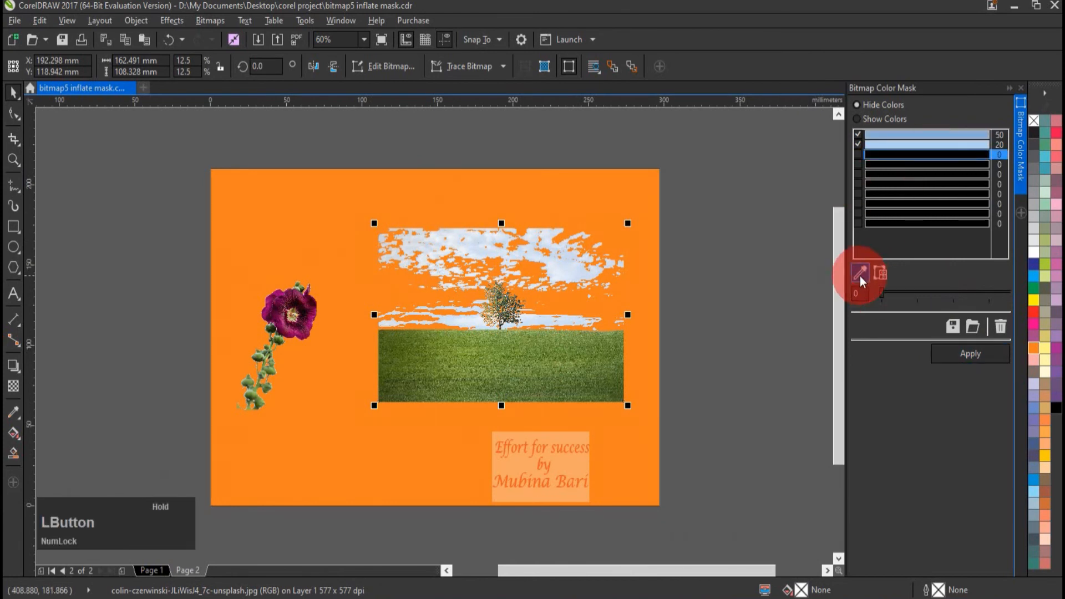
click(580, 259)
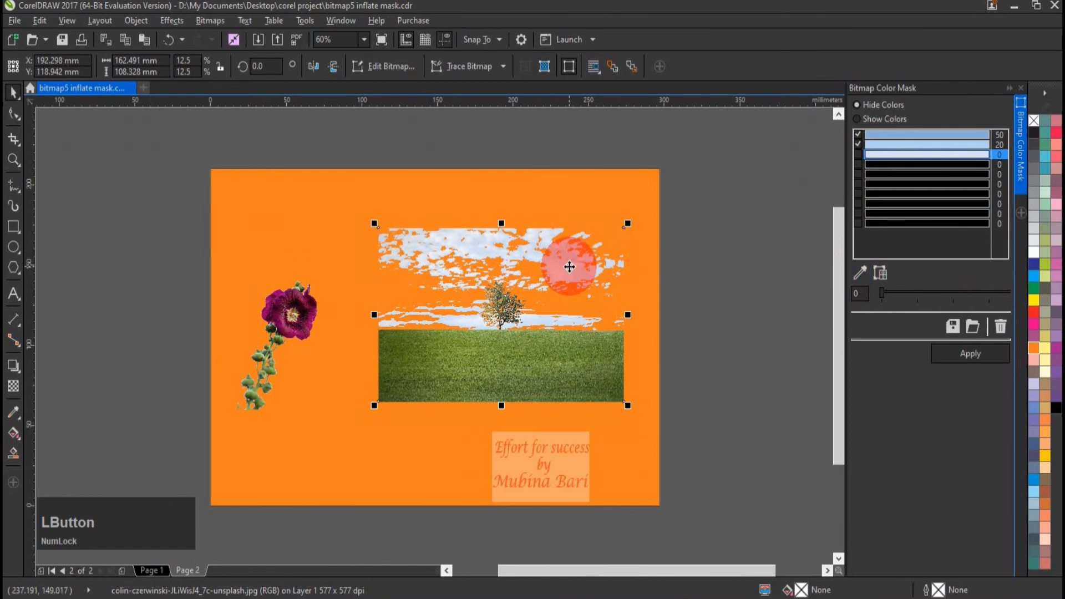
click(871, 154)
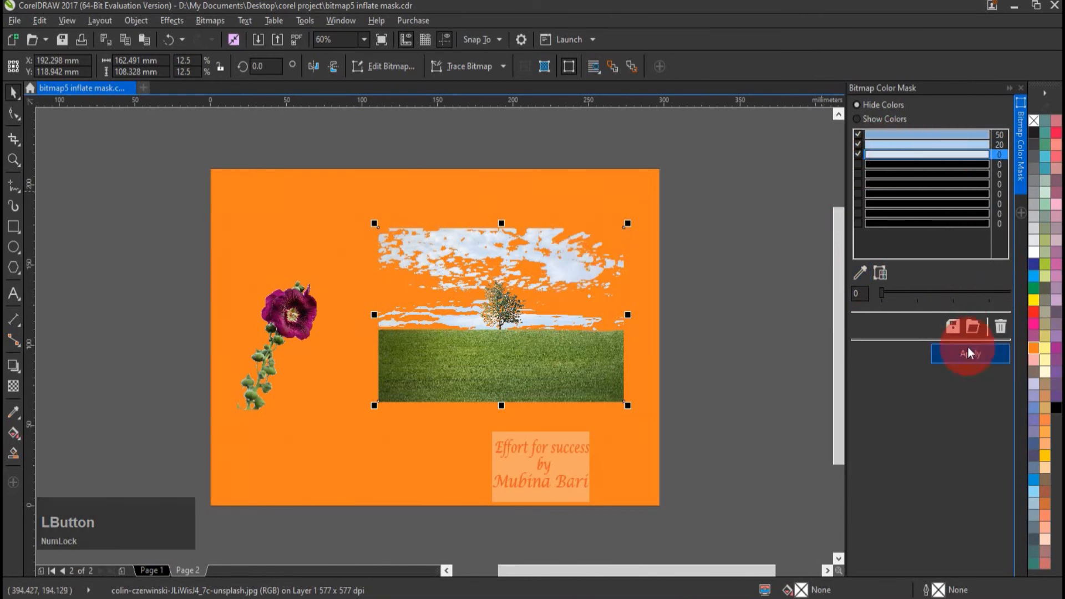
click(910, 293)
click(936, 289)
click(960, 356)
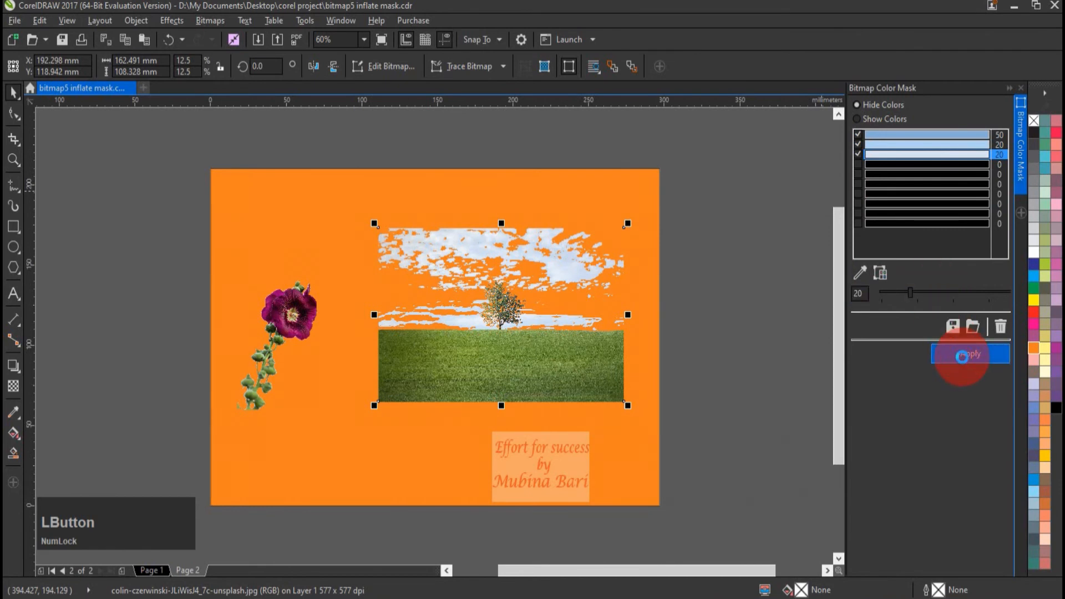
Step: Set the third mask colour's tolerance to 40, reapply the mask and deselect the tree photo
click(497, 220)
click(945, 293)
click(943, 290)
click(968, 355)
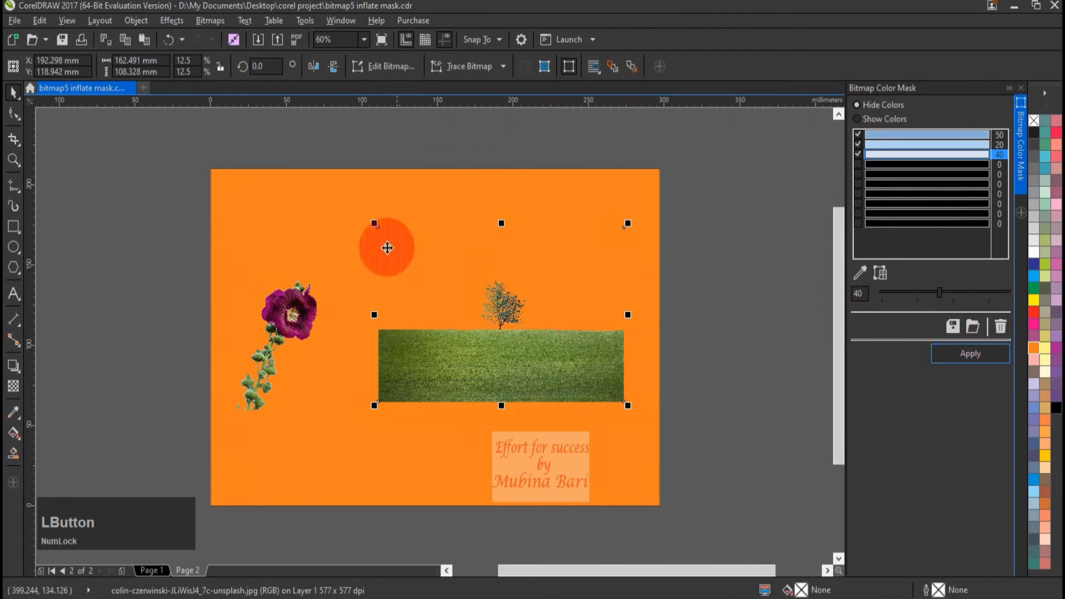
click(720, 428)
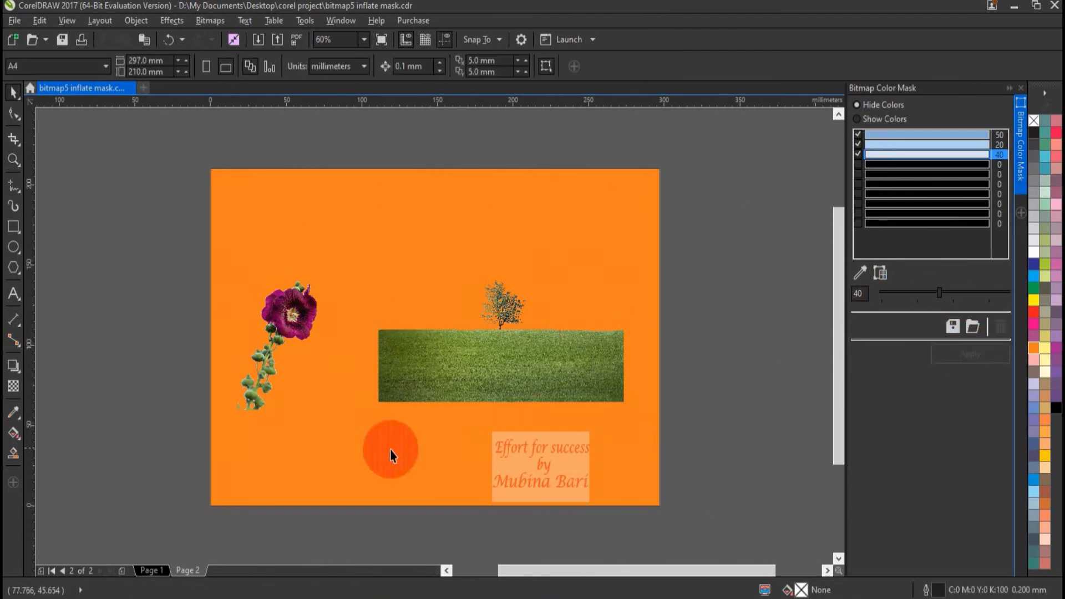
Step: Move the tree photo to the lower part of the page, enlarge it proportionally to about 175 by 117 mm and deselect it
drag(494, 358, 399, 439)
drag(532, 486, 675, 483)
drag(445, 463, 499, 436)
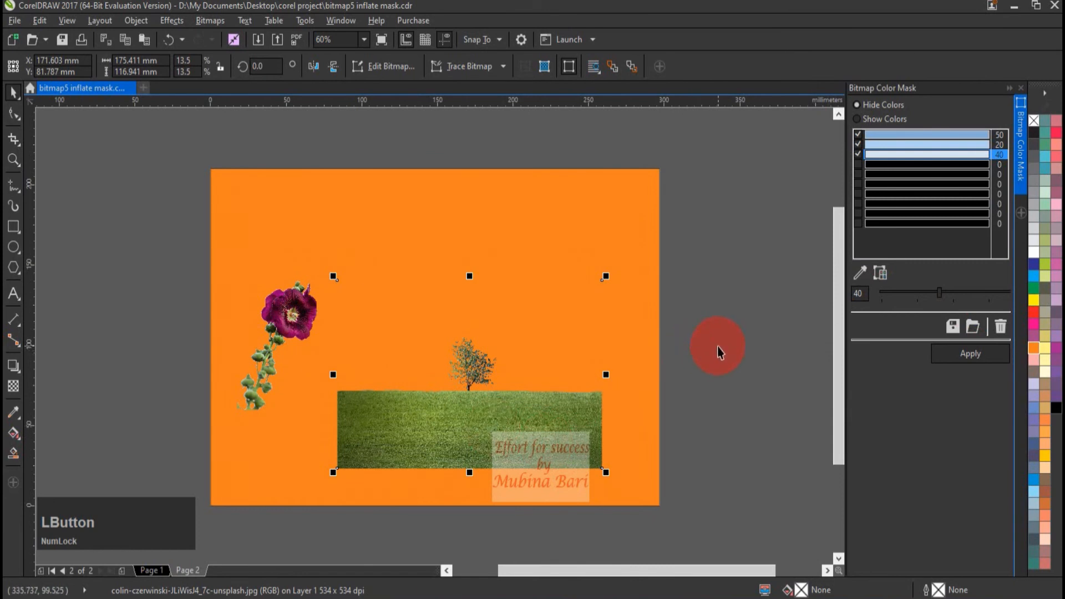
click(718, 410)
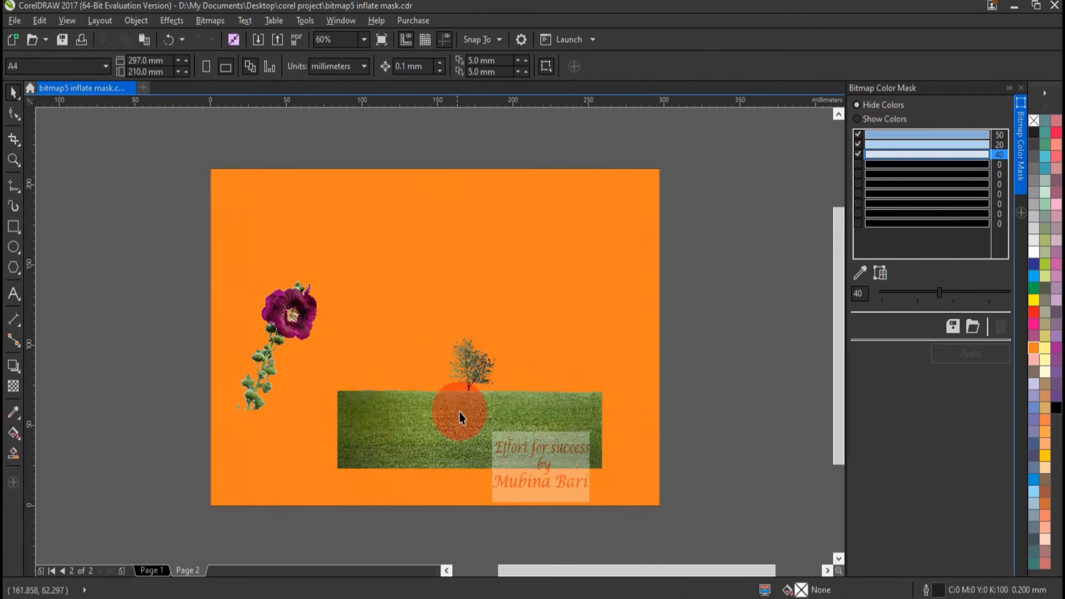
Step: Select the tree photo and apply its colour mask in Show Colors mode
click(697, 335)
click(498, 442)
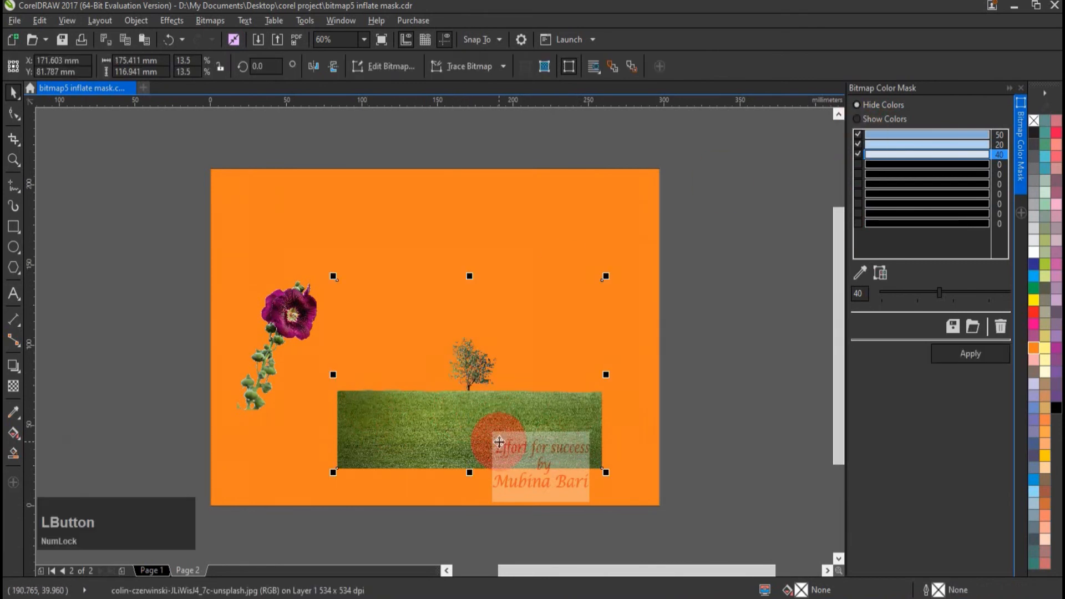
click(858, 119)
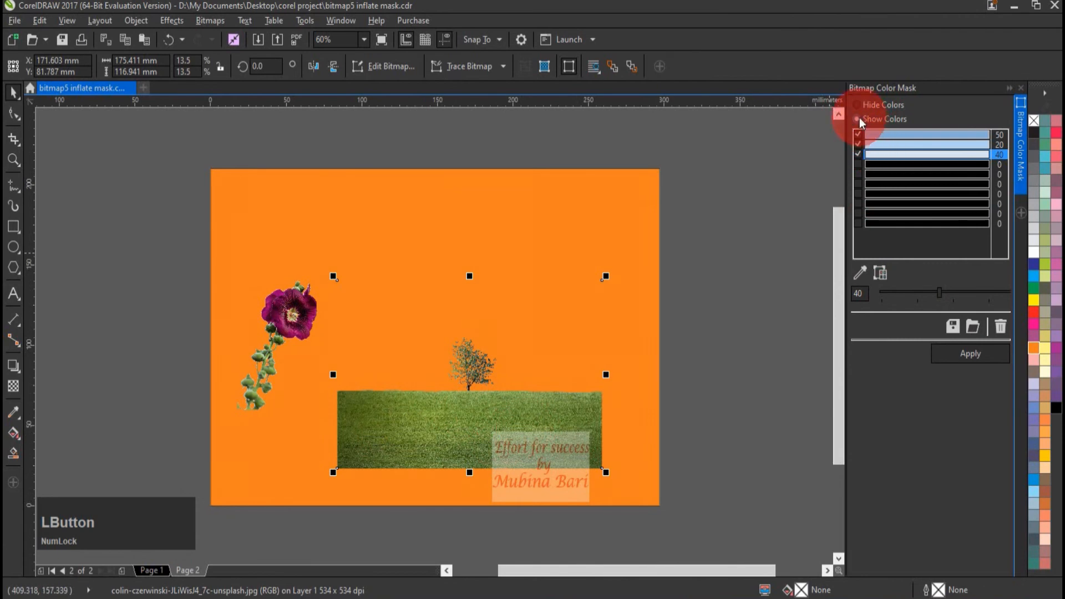
click(977, 355)
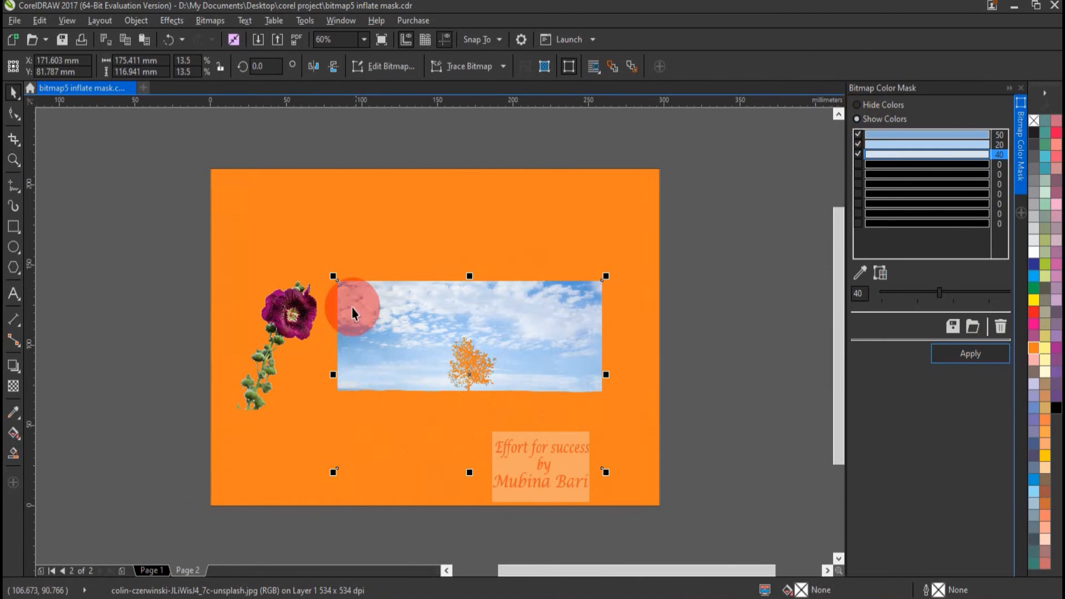
Step: Move the tree photo about 11 mm right and 47 mm up, and undo a further move off the page
drag(554, 331, 578, 259)
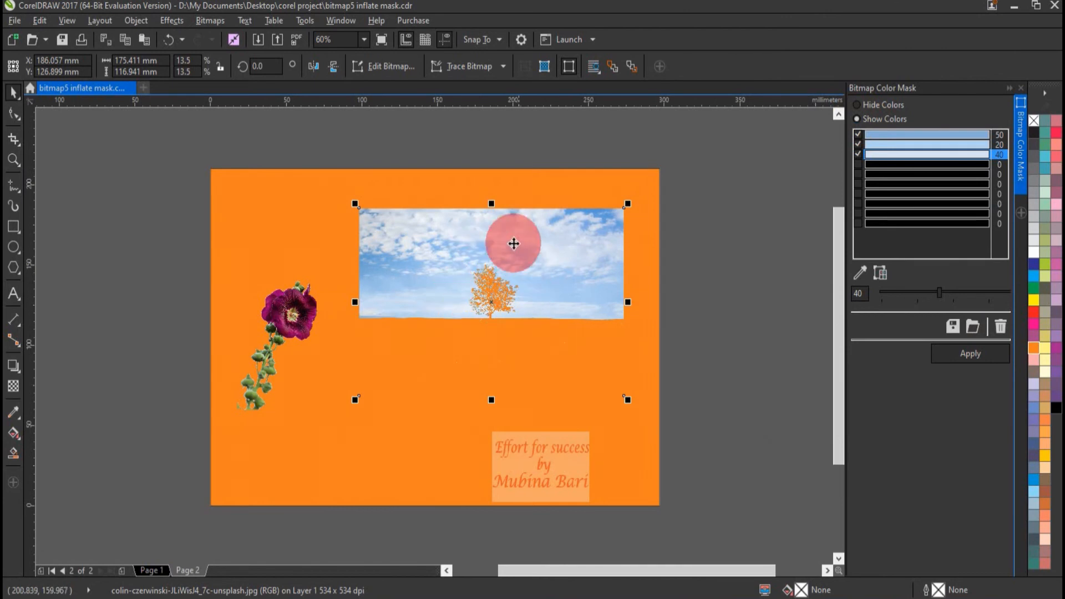
drag(518, 251, 775, 230)
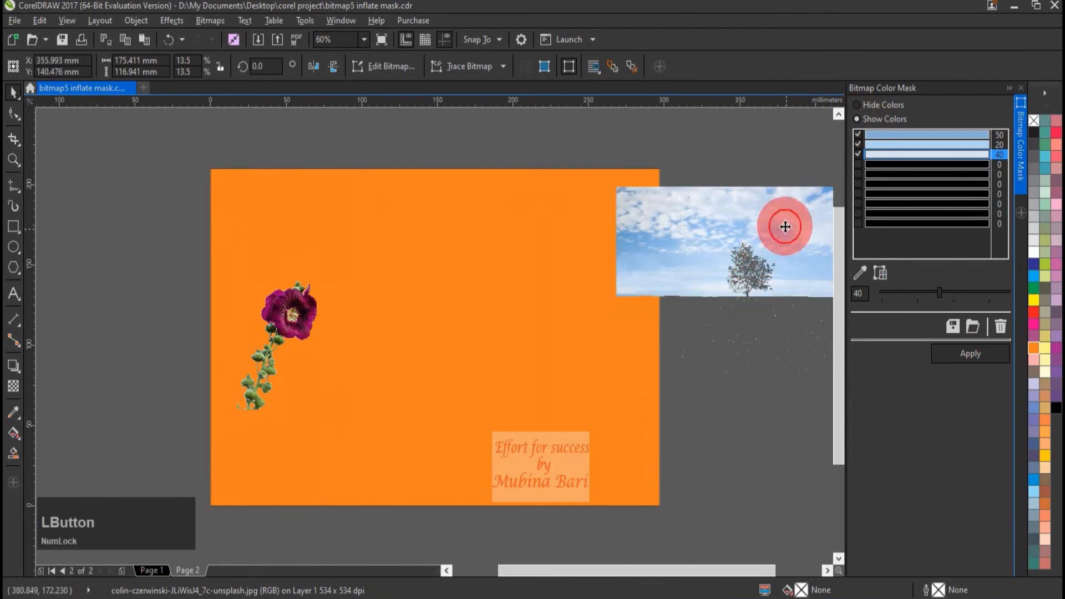
key(ctrl+z)
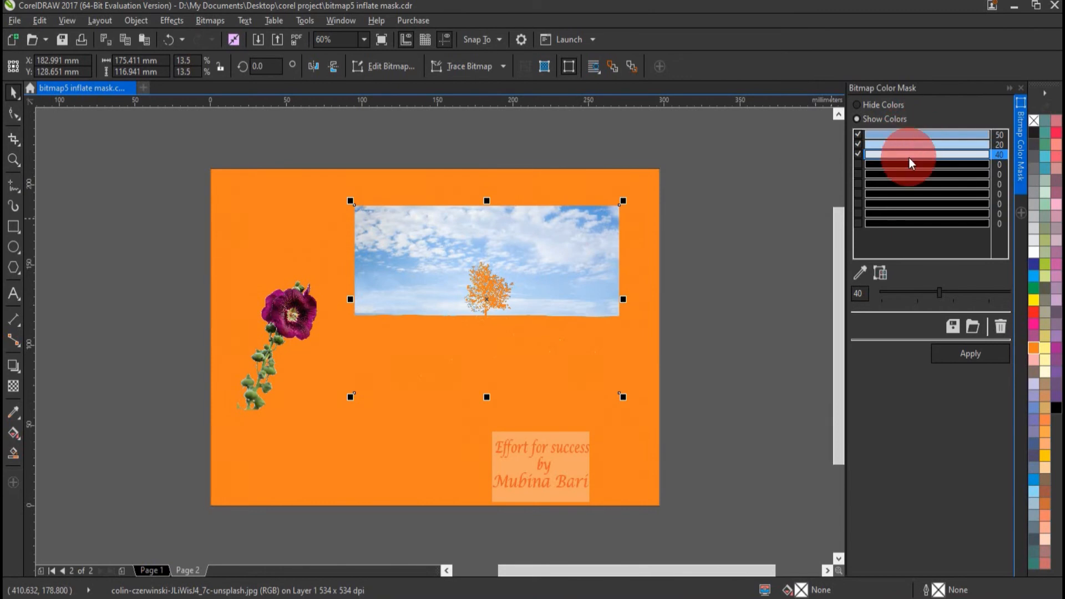
Step: Switch the tree photo's mask back to Hide Colors, apply it and deselect the photo
click(857, 106)
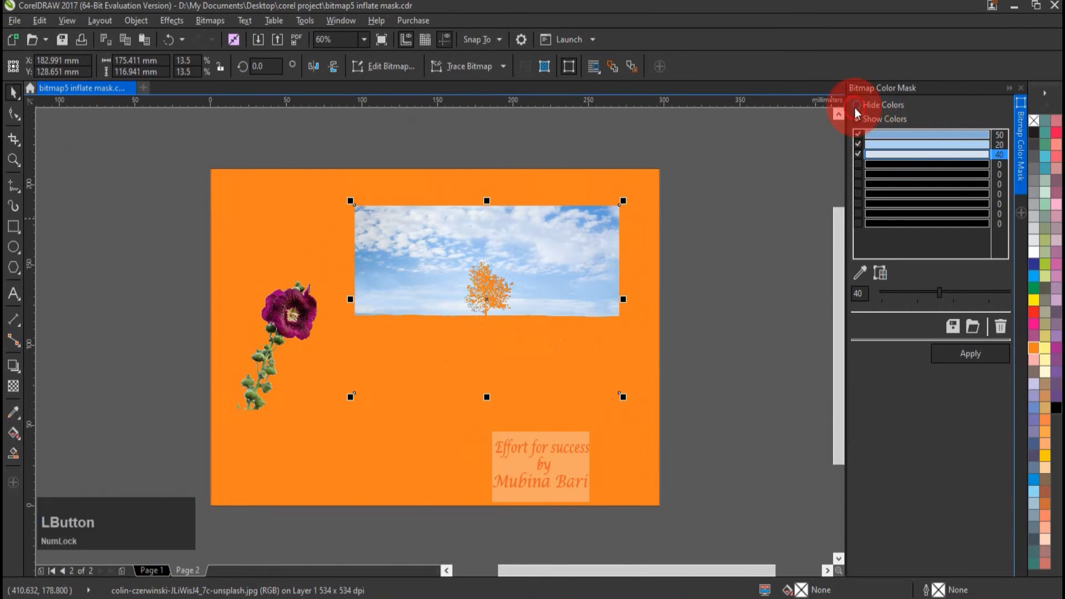
click(993, 364)
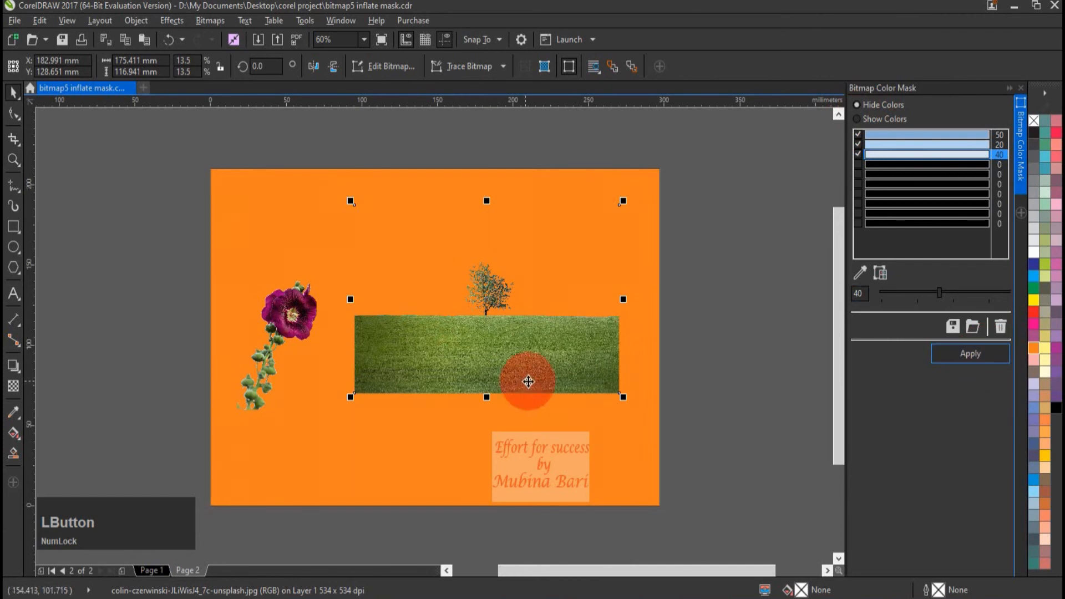
click(794, 402)
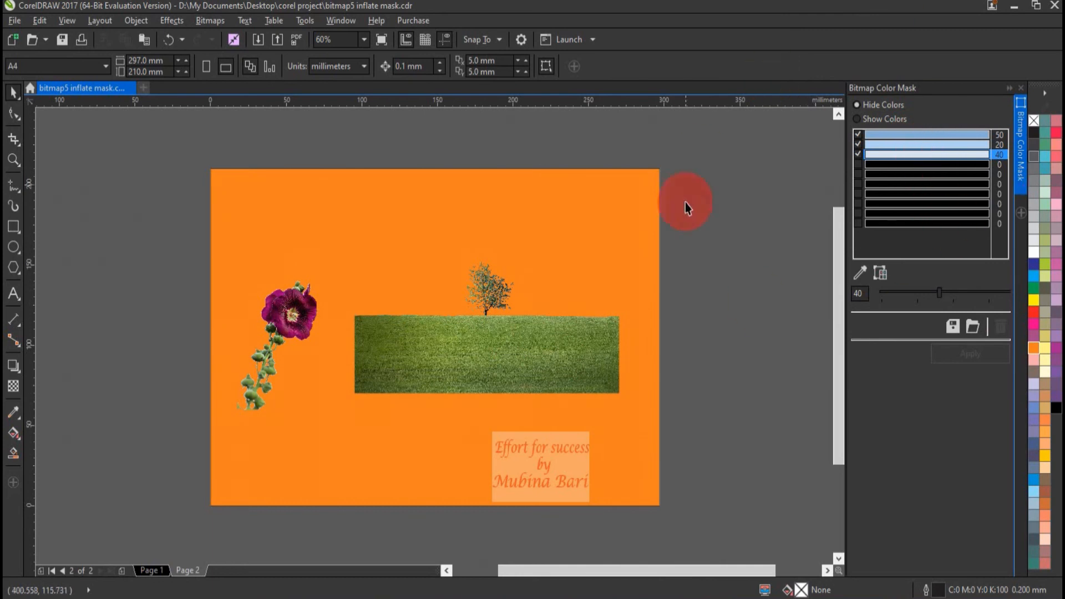
Step: Save the tree photo's colour mask to the Desktop as an INI file named mask
click(952, 327)
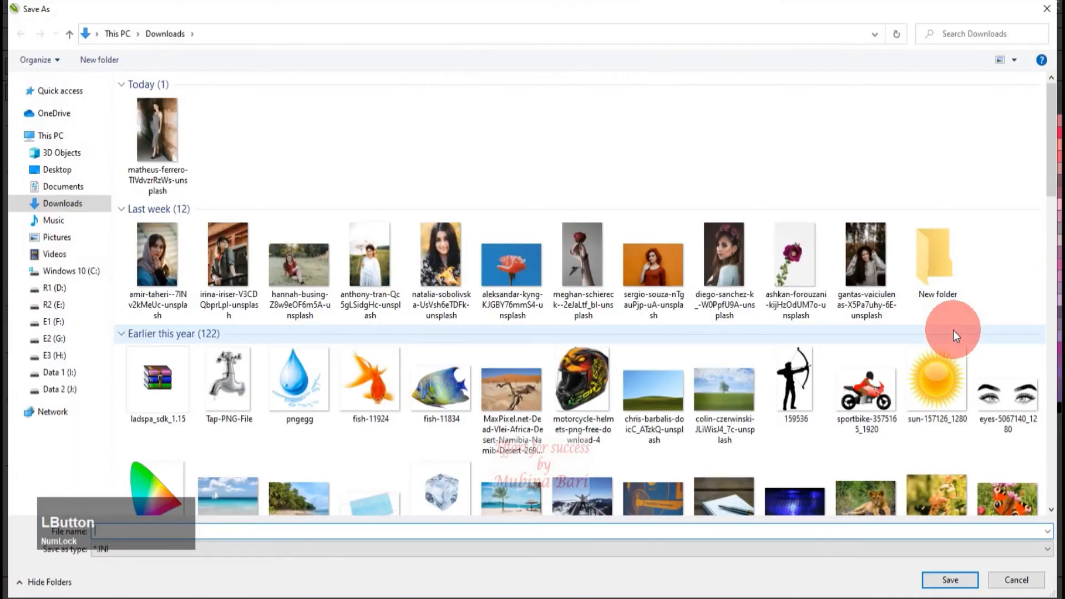
click(85, 168)
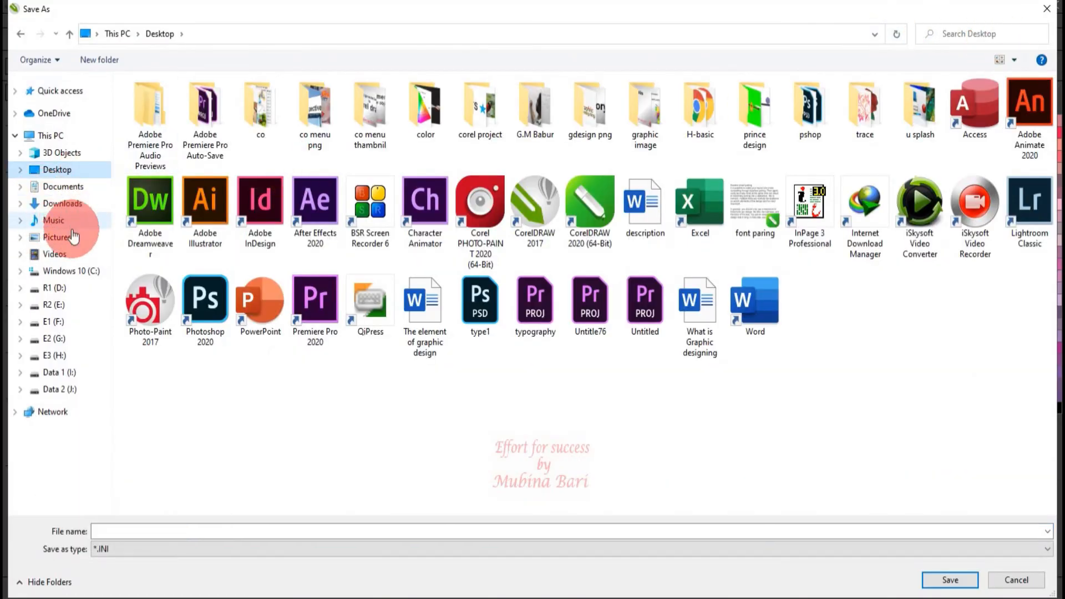
click(88, 532)
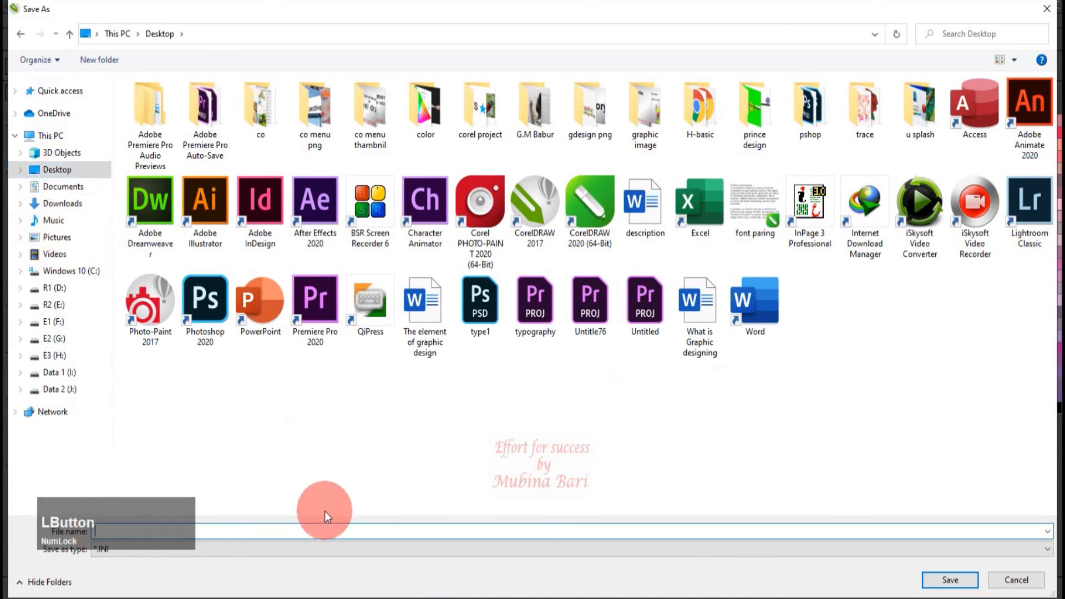
text(mask)
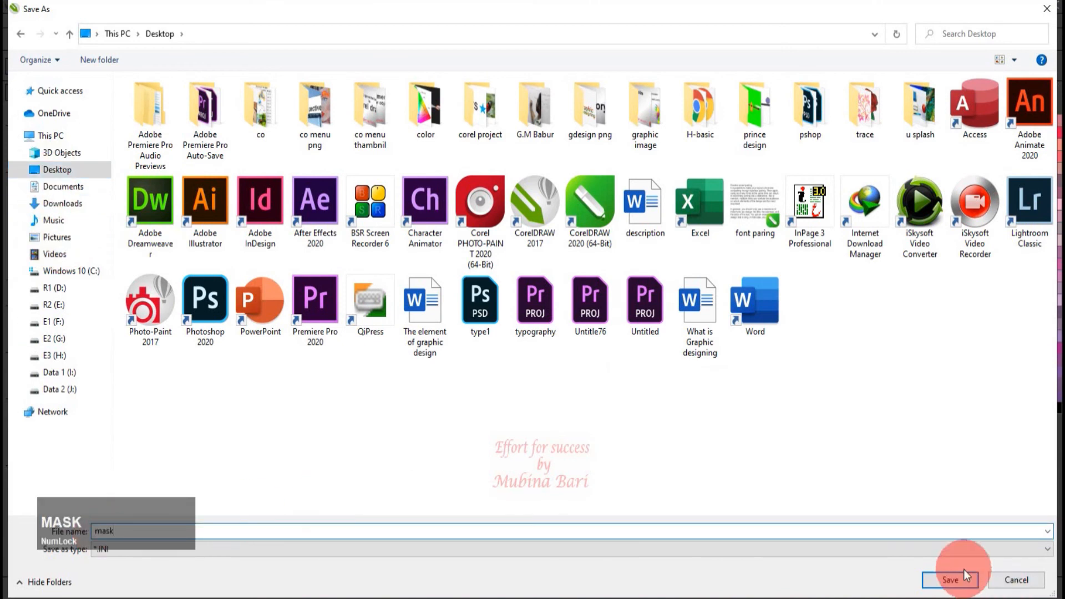
click(950, 579)
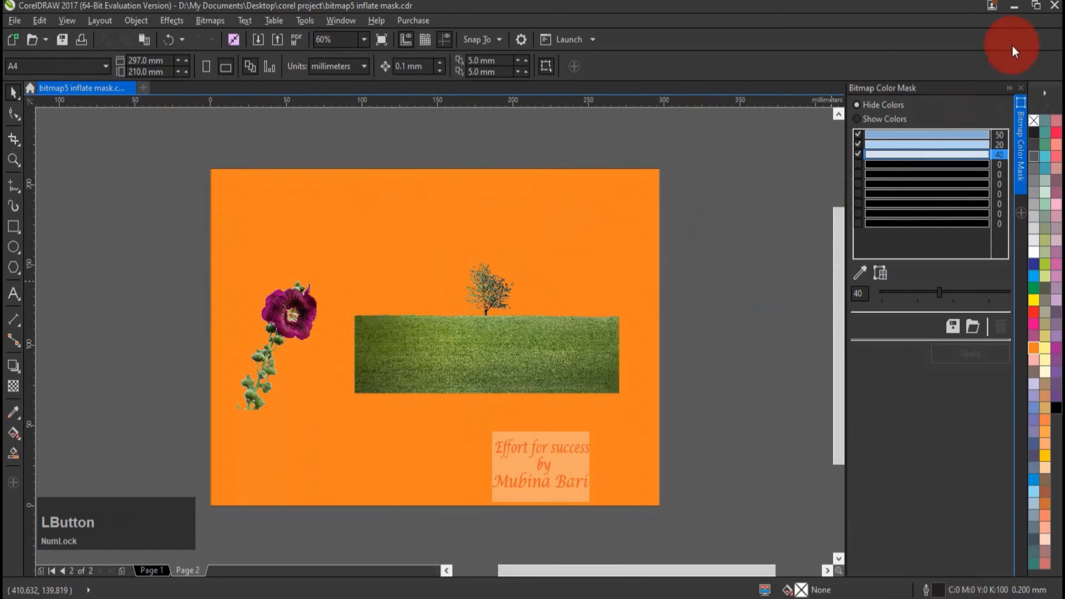
Step: Minimize the drawing, open the saved mask file from the desktop to inspect its colour and tolerance entries, and close it
click(1013, 11)
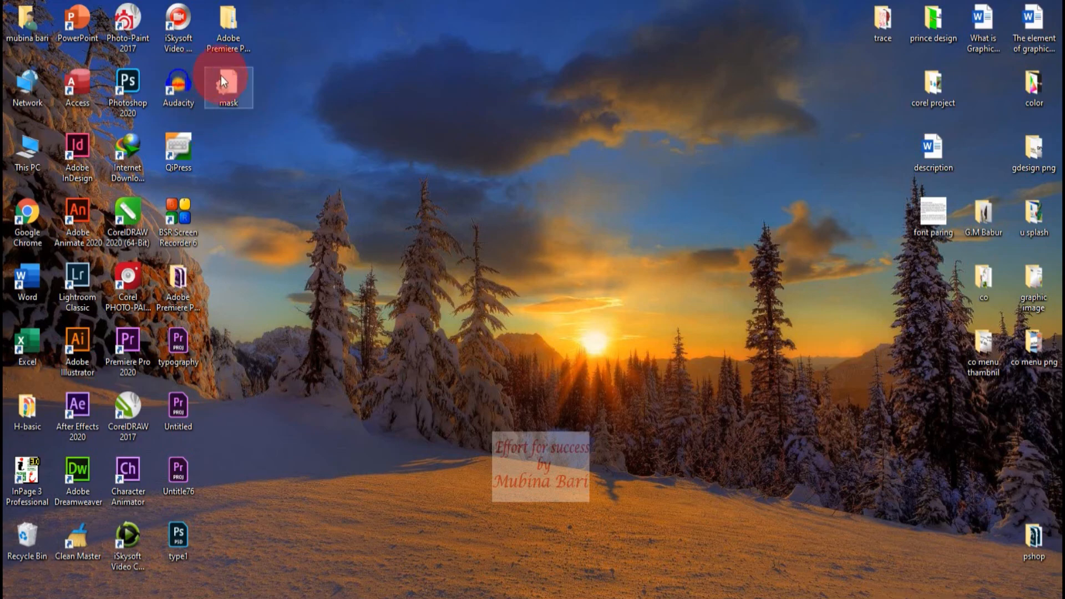
click(268, 108)
double_click(232, 95)
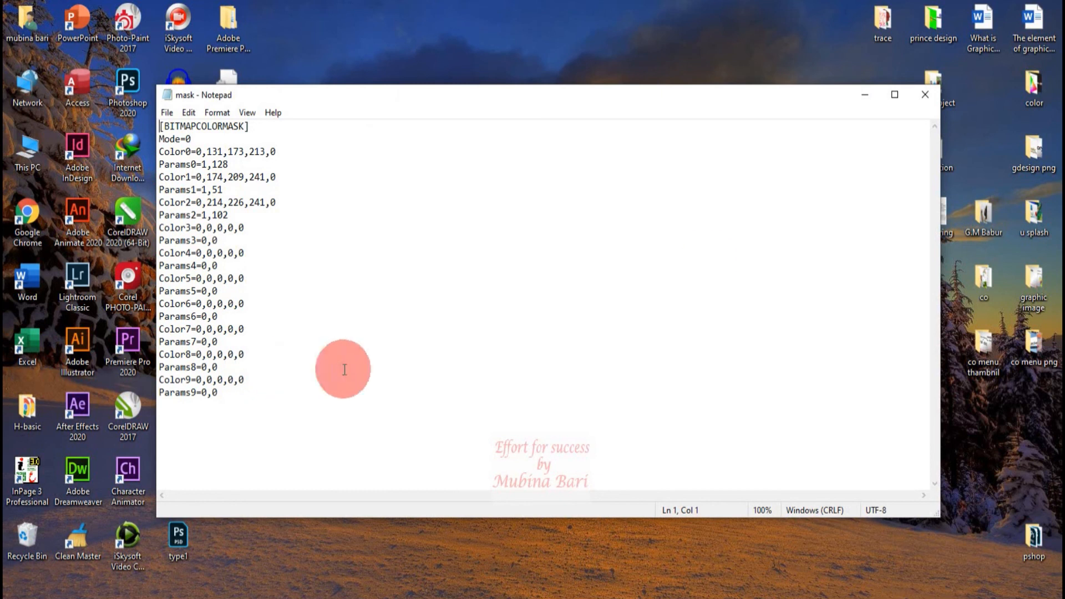
click(925, 95)
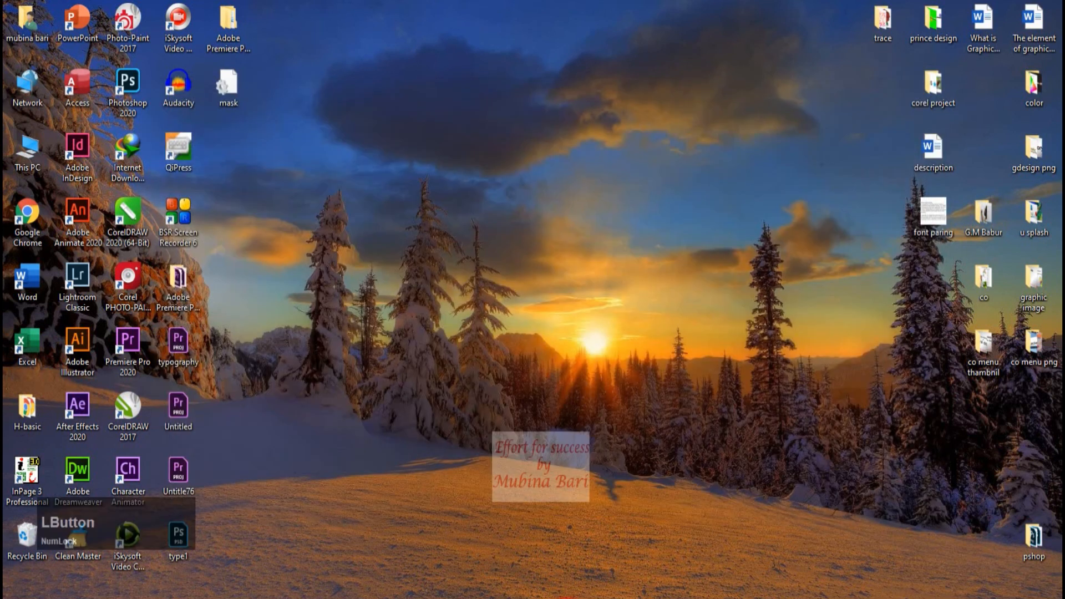
Step: Start CorelDRAW 2017 and create a new landscape A4 document in RGB at 300 dpi
click(561, 598)
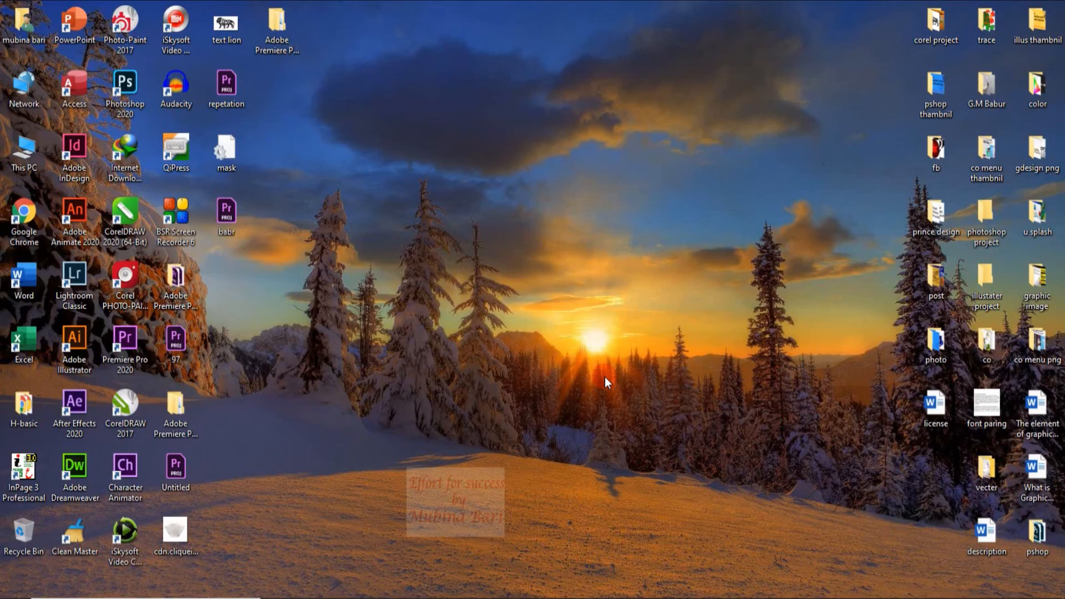
double_click(139, 404)
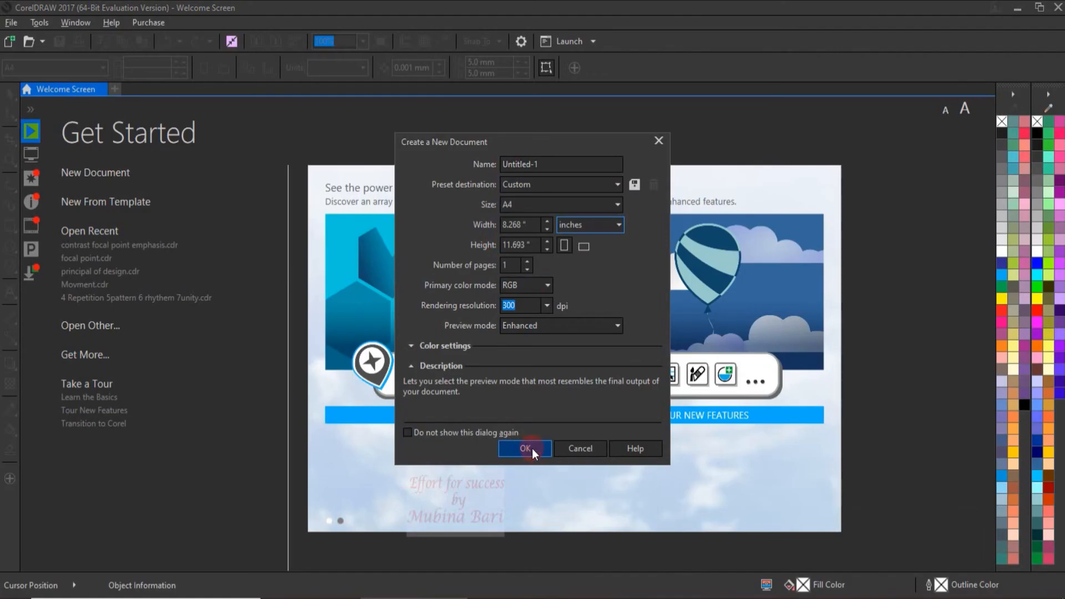
click(525, 448)
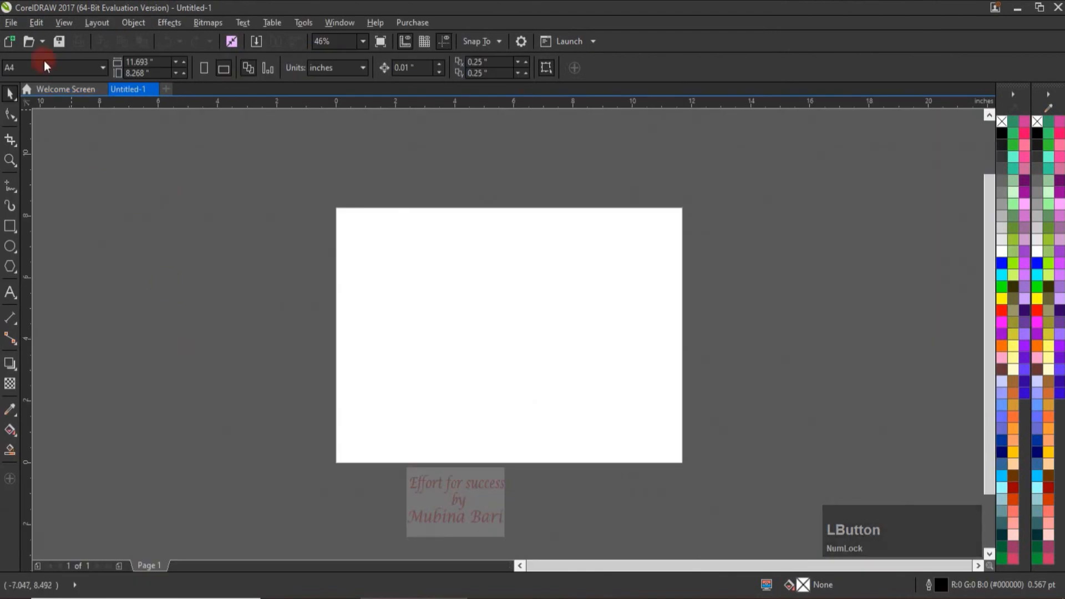
Step: Import the green hill and blue sky photo from Downloads and place it on the page at about 8.8 by 5.6 inches
click(10, 23)
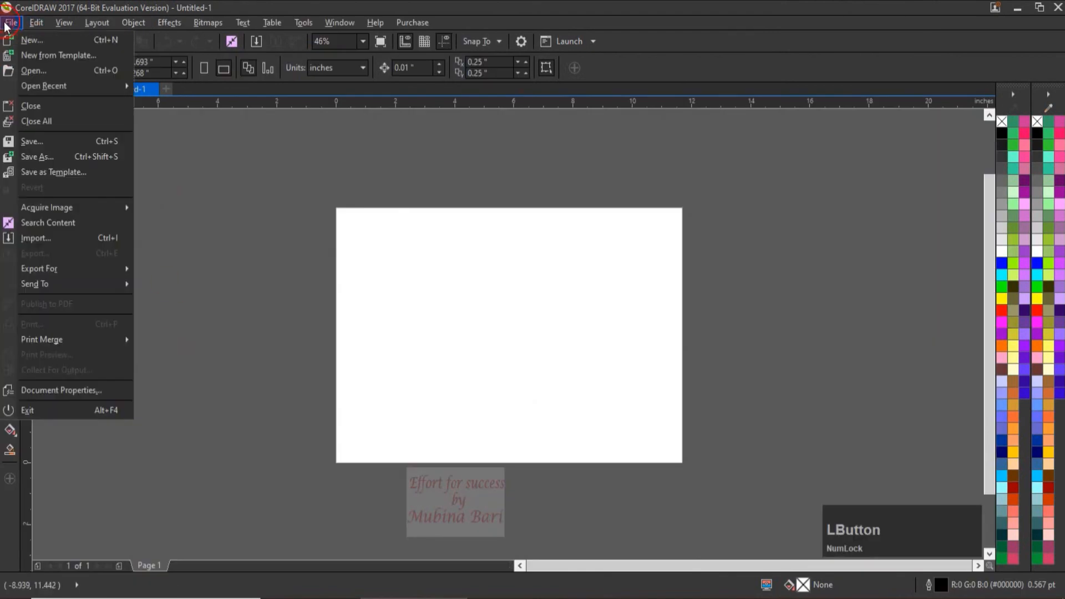
click(46, 246)
click(338, 351)
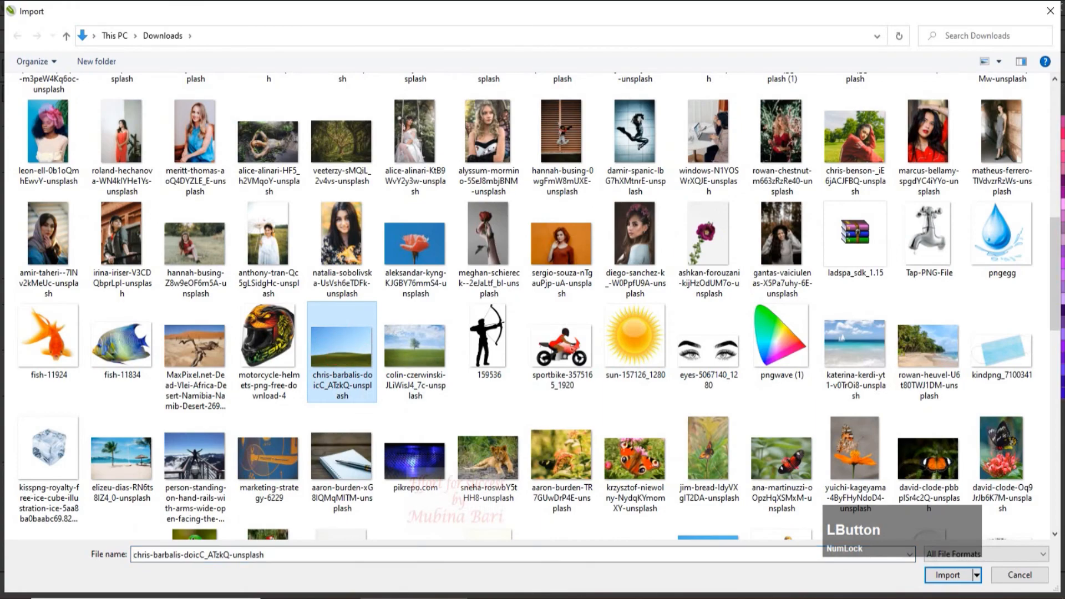
click(949, 575)
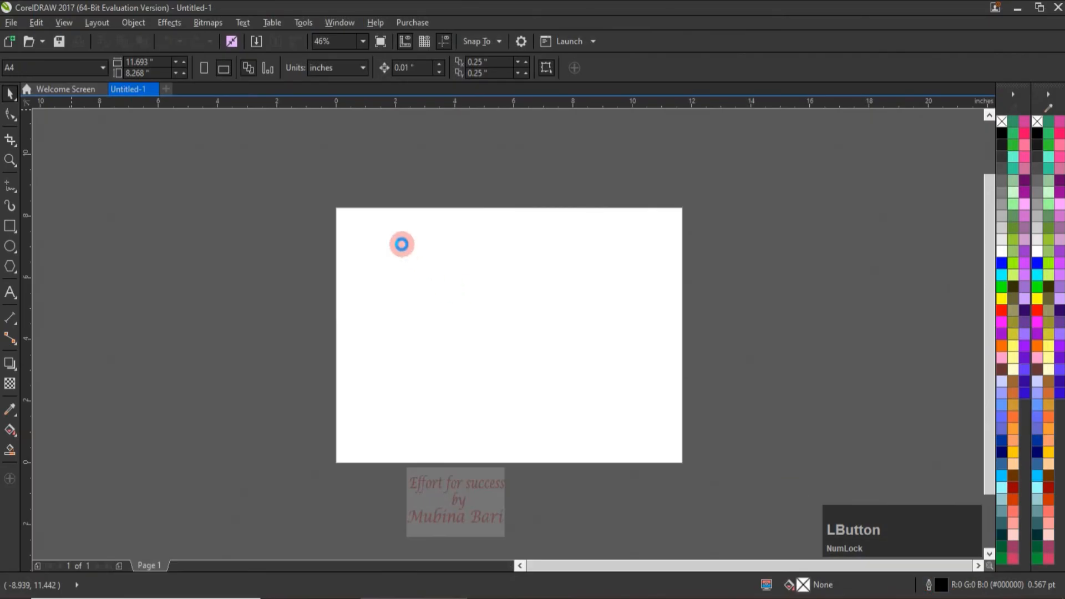
drag(376, 236, 621, 404)
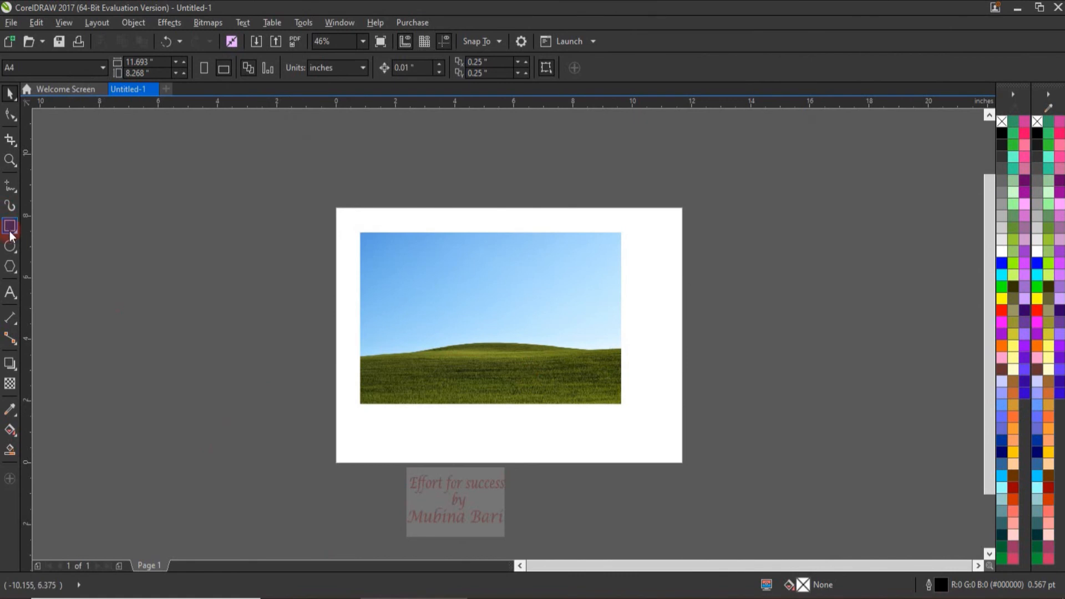
Step: Add a page-sized rectangle behind the hill photo, fill it with pale yellow (#FFFF99) and deselect it
double_click(9, 227)
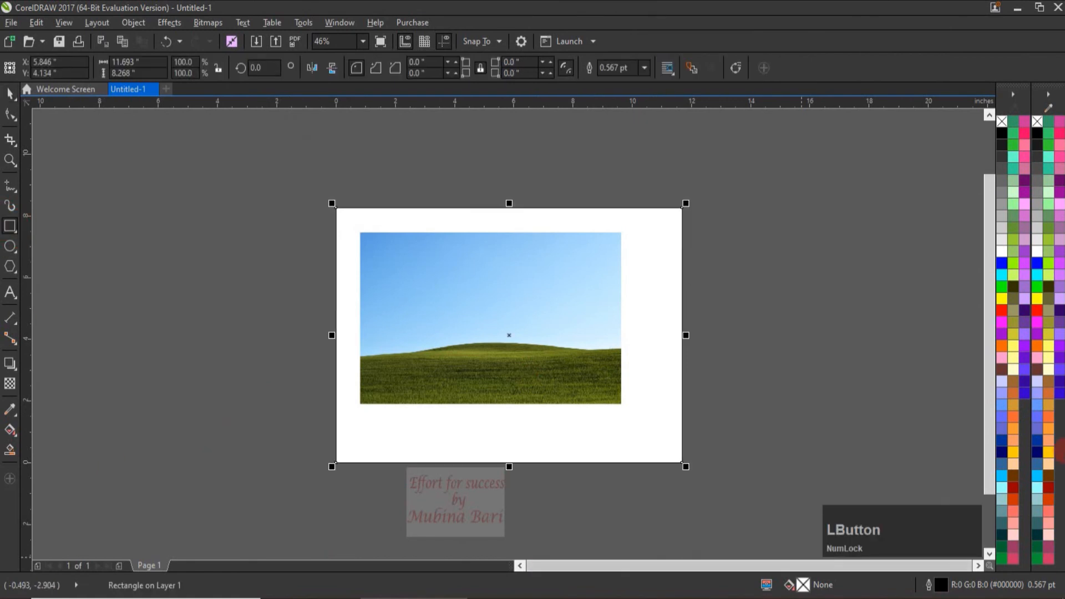
click(1050, 359)
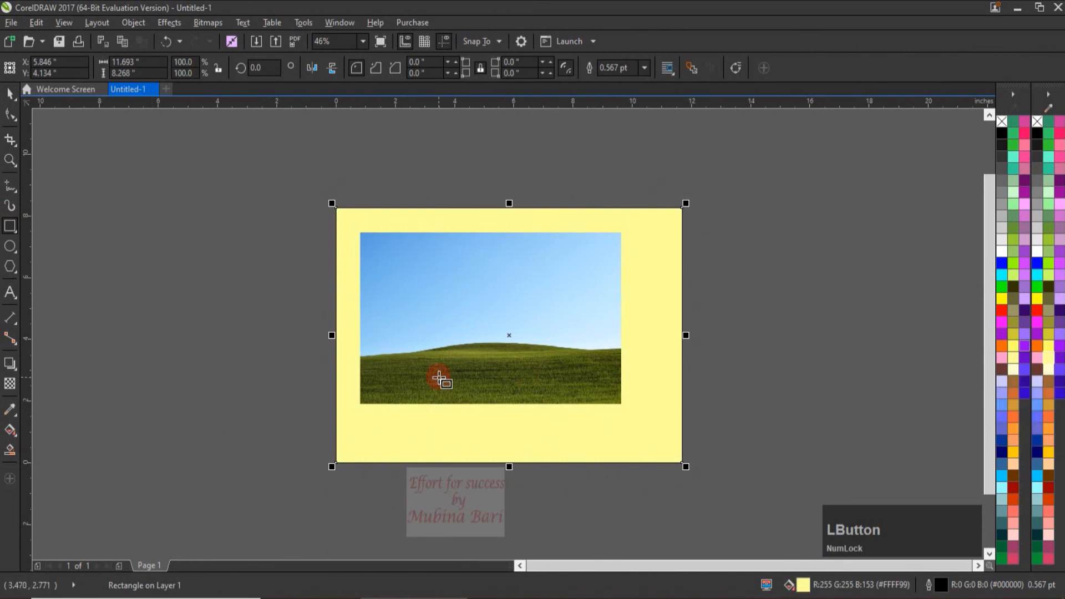
click(276, 323)
Step: Select the hill photo and open Bitmap Color Mask for it
click(487, 350)
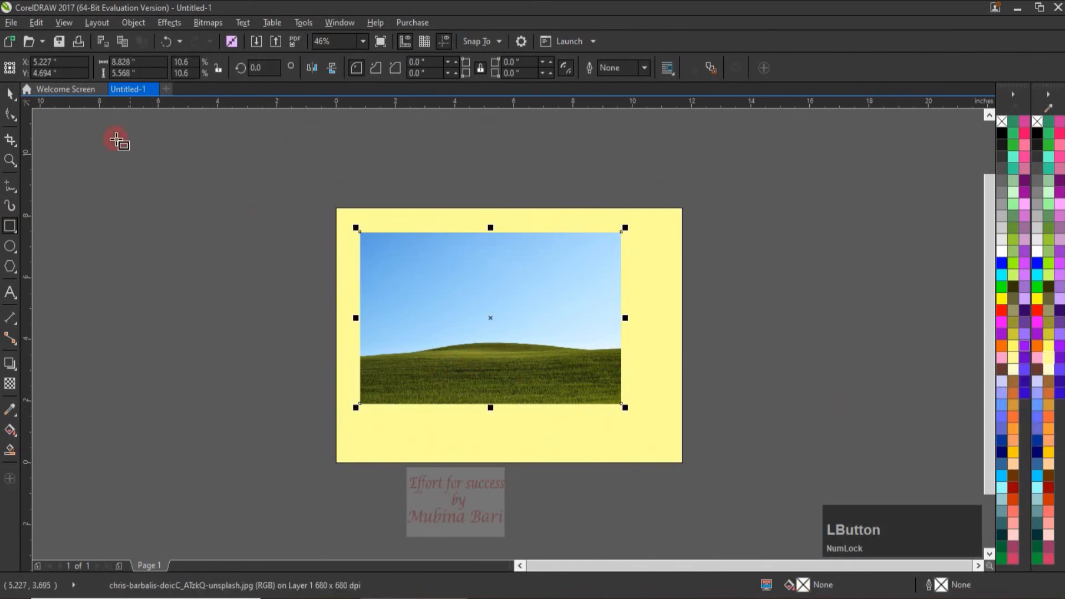
key(space)
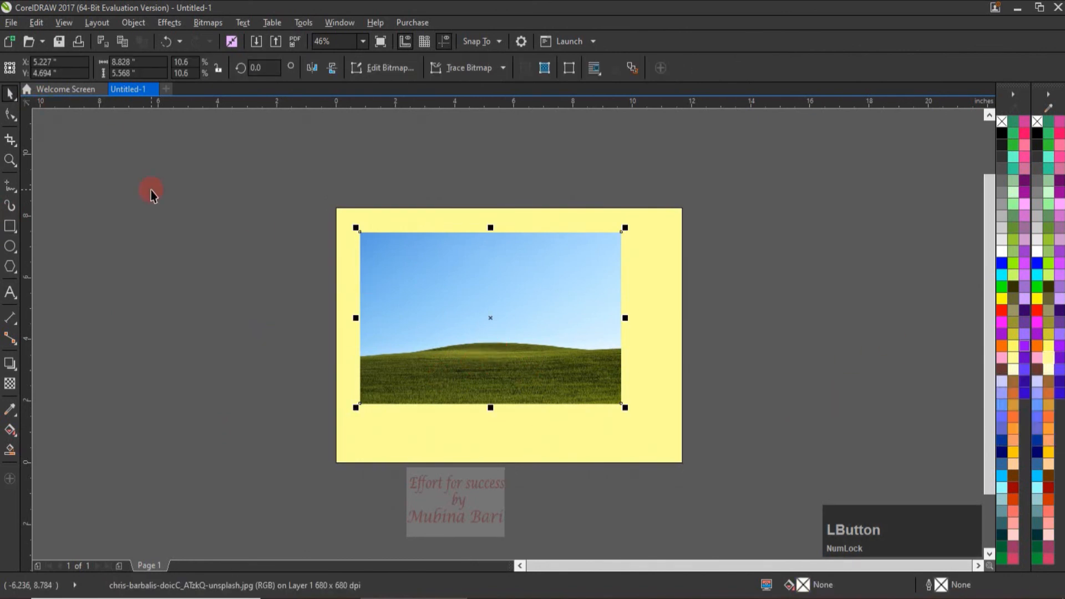
click(198, 25)
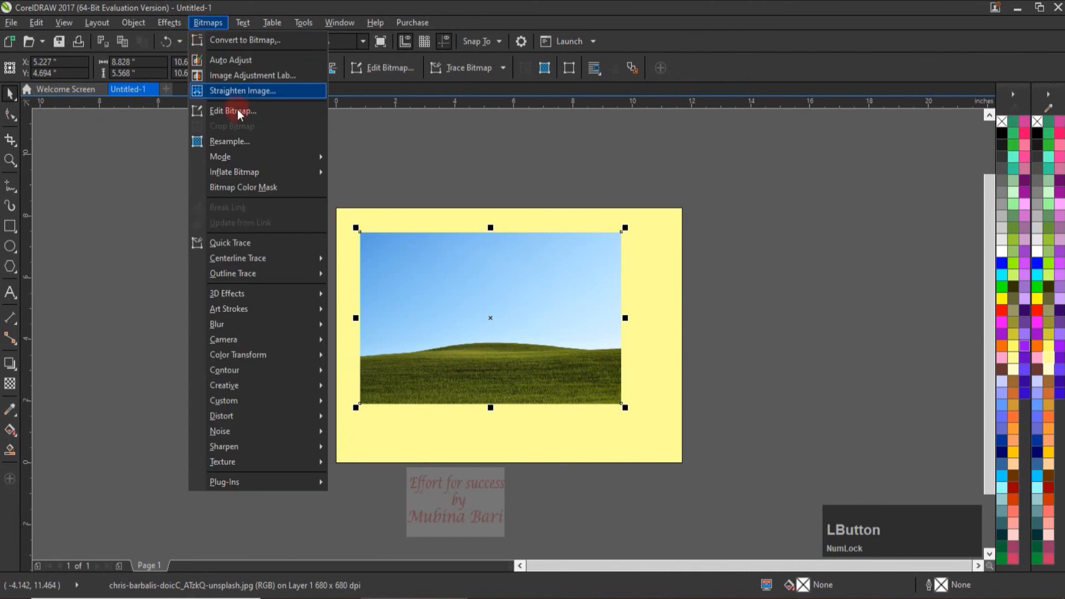
click(234, 187)
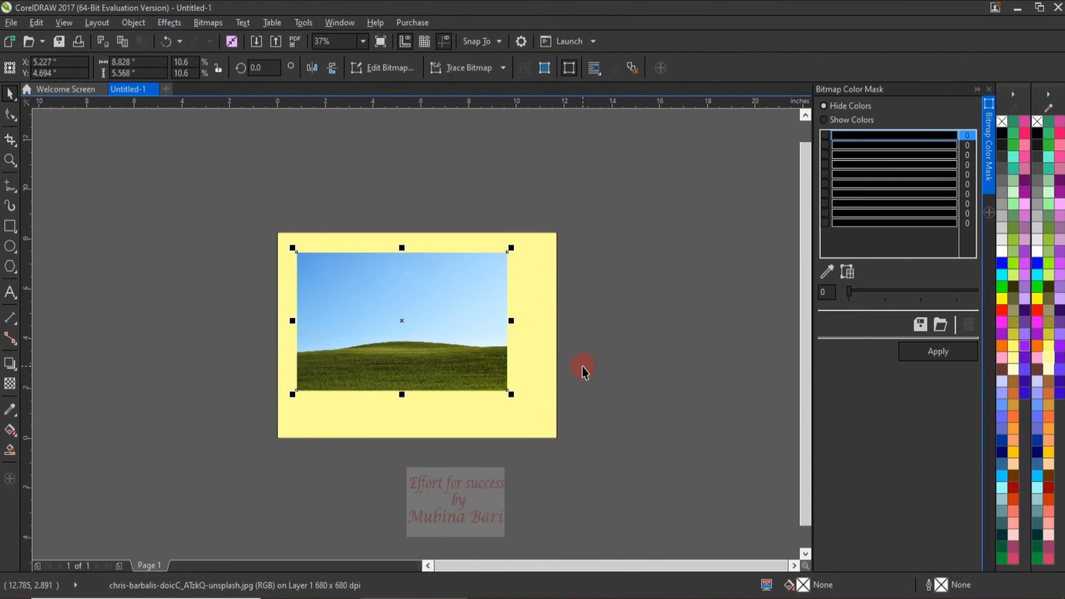
Step: Load the saved mask file from the Desktop into the hill photo's colour mask settings
click(941, 326)
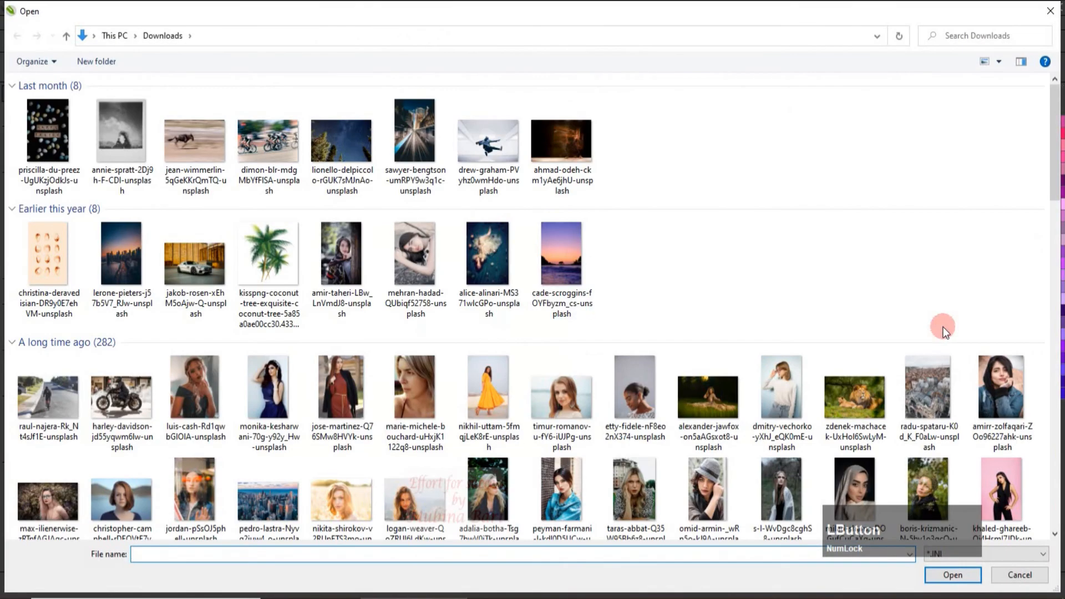
click(134, 36)
click(166, 69)
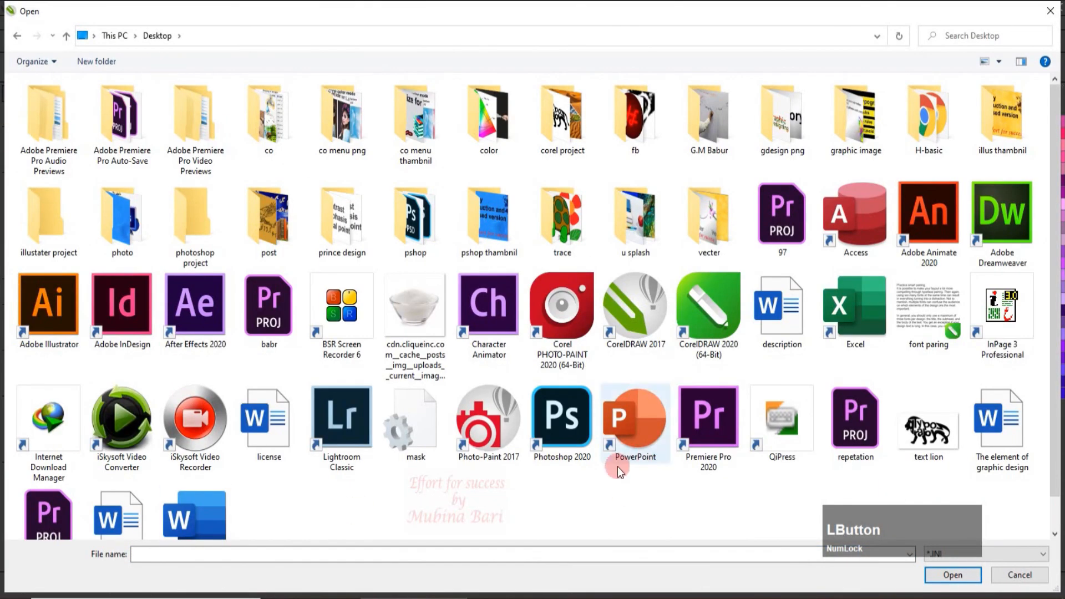
click(411, 428)
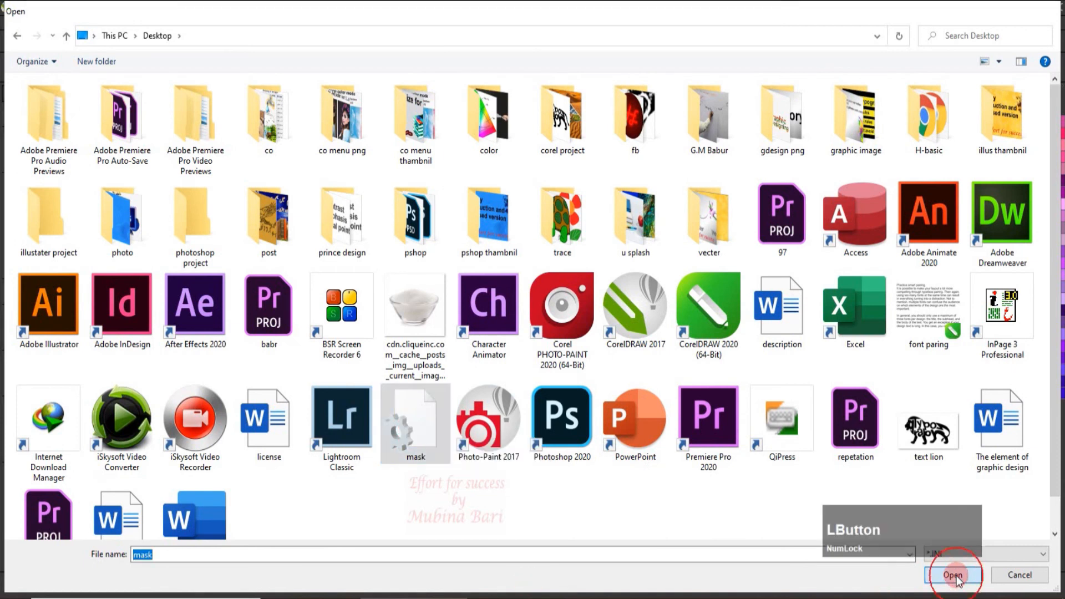
click(953, 575)
Step: Apply the loaded mask to the hill photo in Hide Colors mode and deselect the photo
click(883, 203)
click(869, 135)
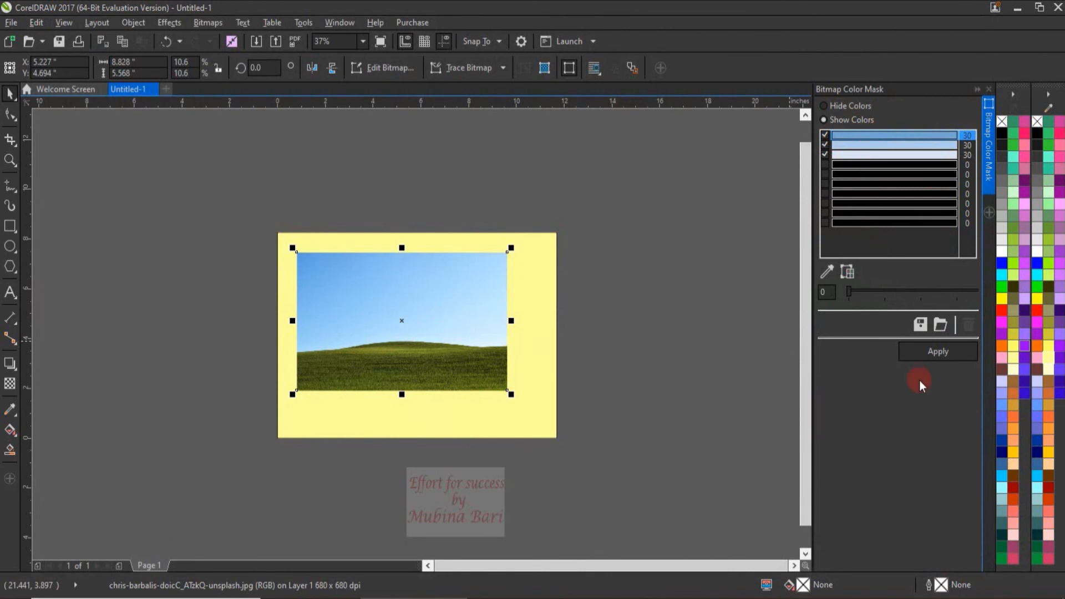
click(932, 354)
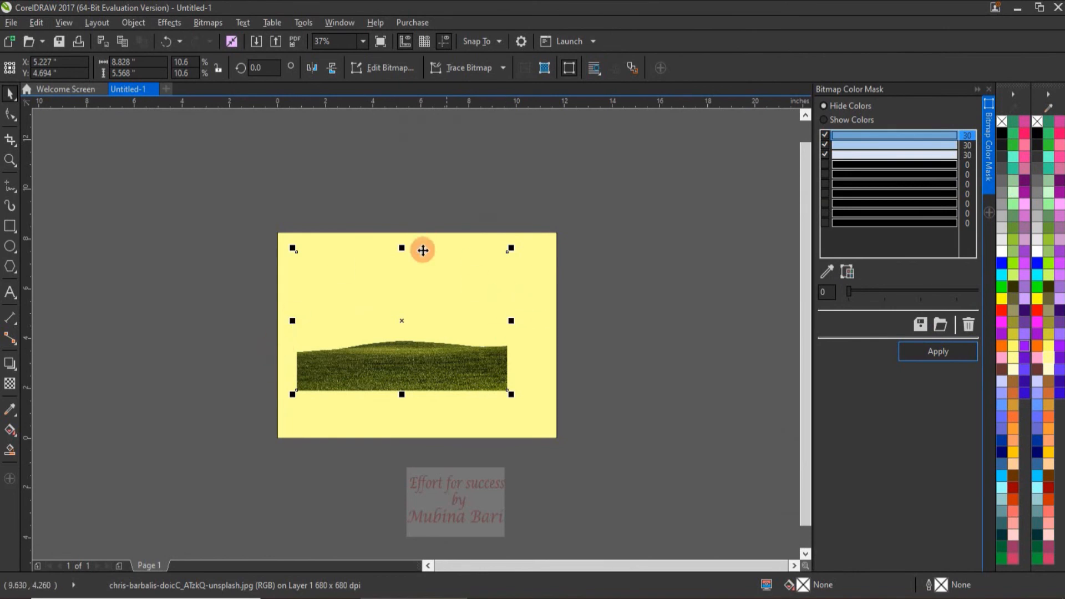
click(463, 487)
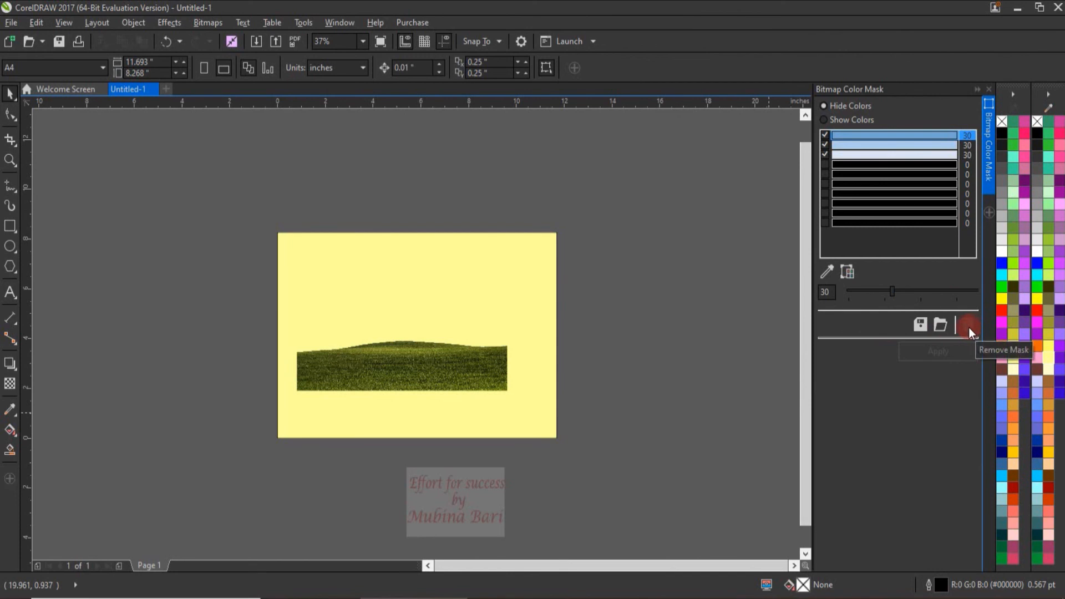
Step: Shrink the masked hill photo proportionally to about 6.1 by 3.9 inches
click(399, 366)
drag(510, 394, 441, 373)
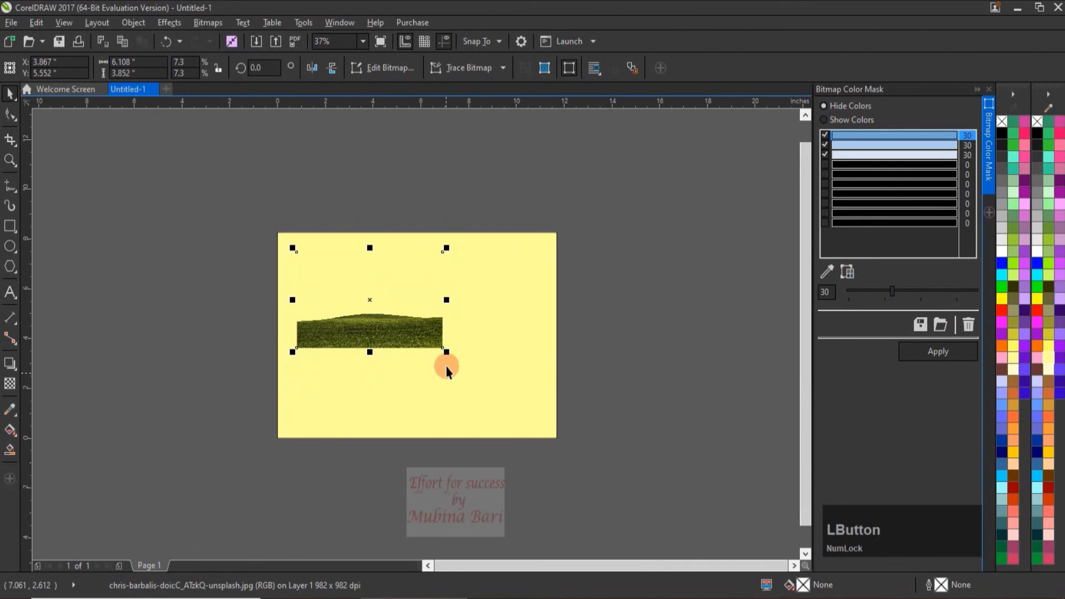
Step: Import the photo of the woman on a pink background and place it beside the hill at about 4.9 by 7.3 inches
click(4, 23)
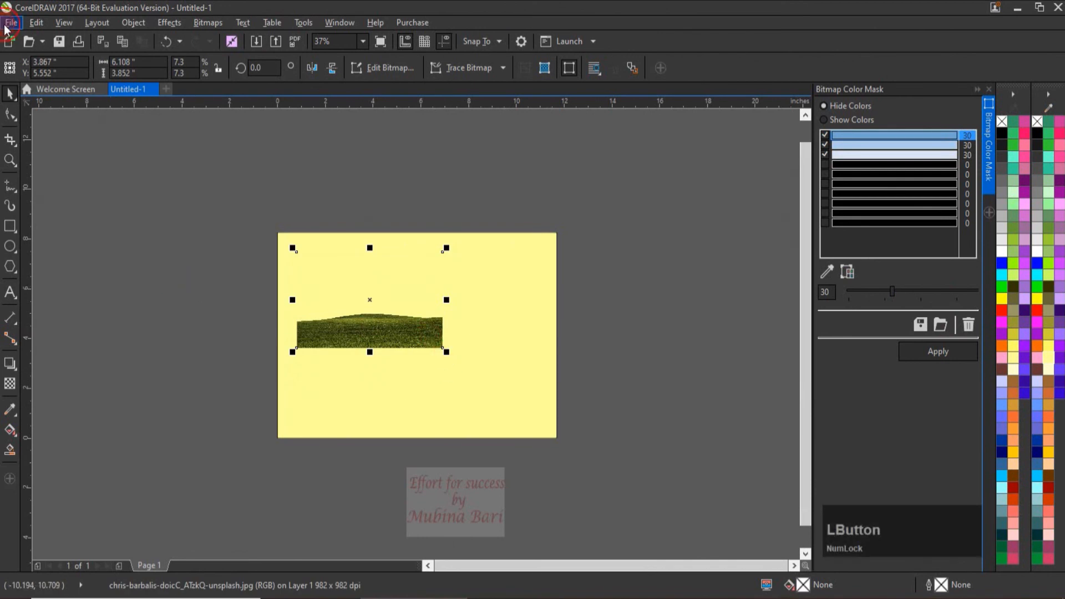
click(24, 242)
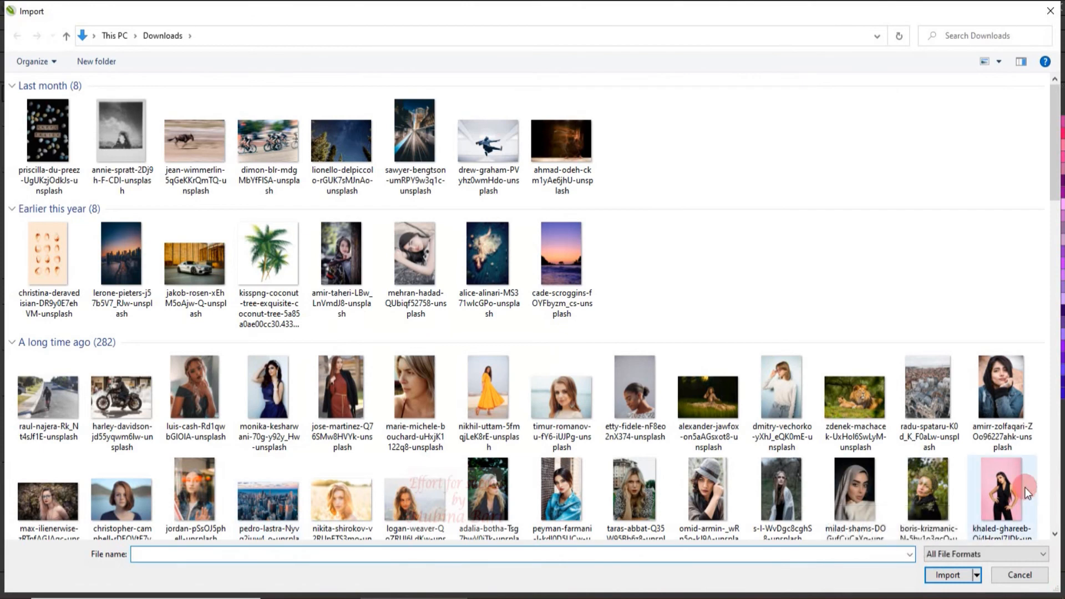
click(1001, 488)
click(932, 578)
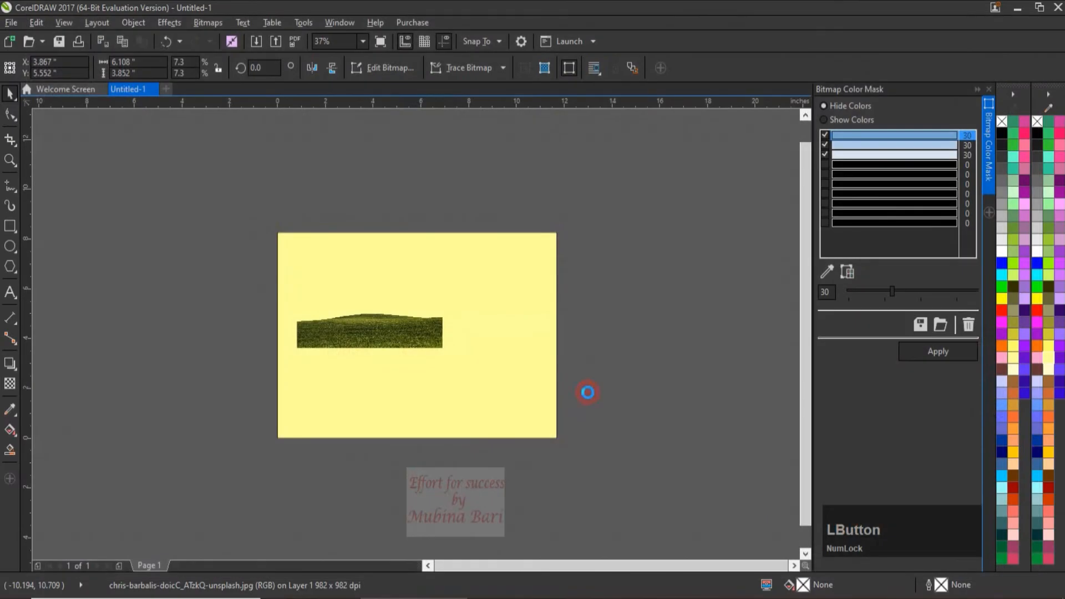
drag(478, 265, 592, 373)
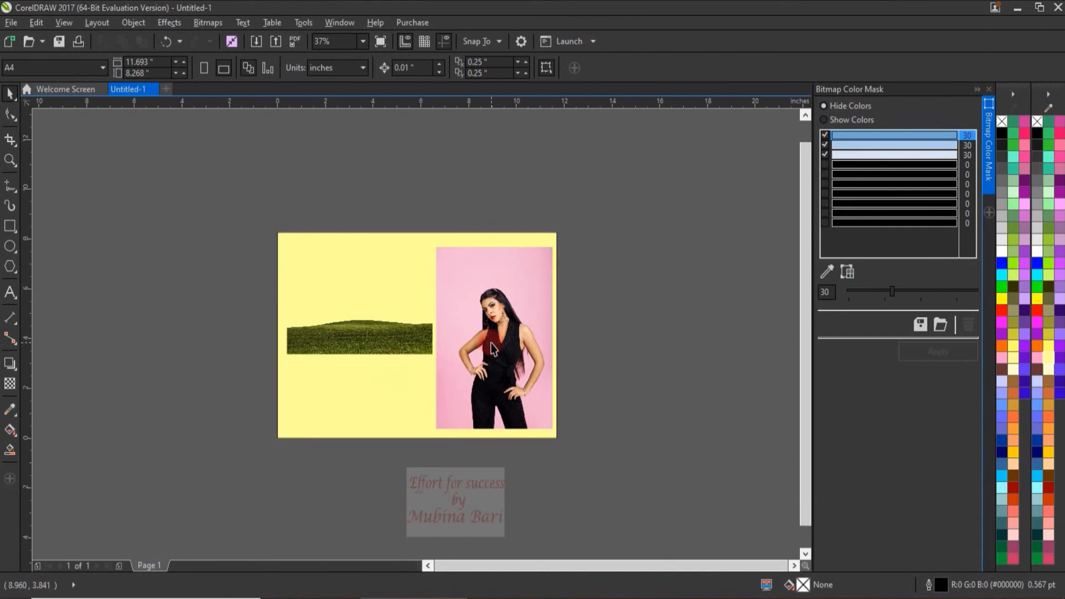
Step: Sample the pink background of the woman's photo into the fourth colour slot of the Bitmap Color Mask
click(493, 348)
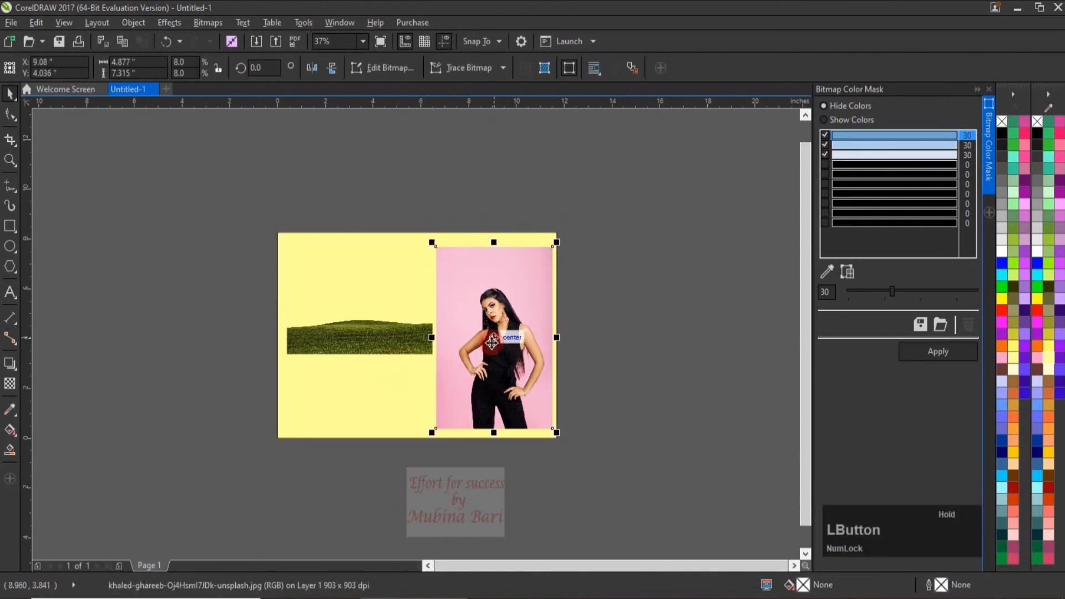
click(937, 164)
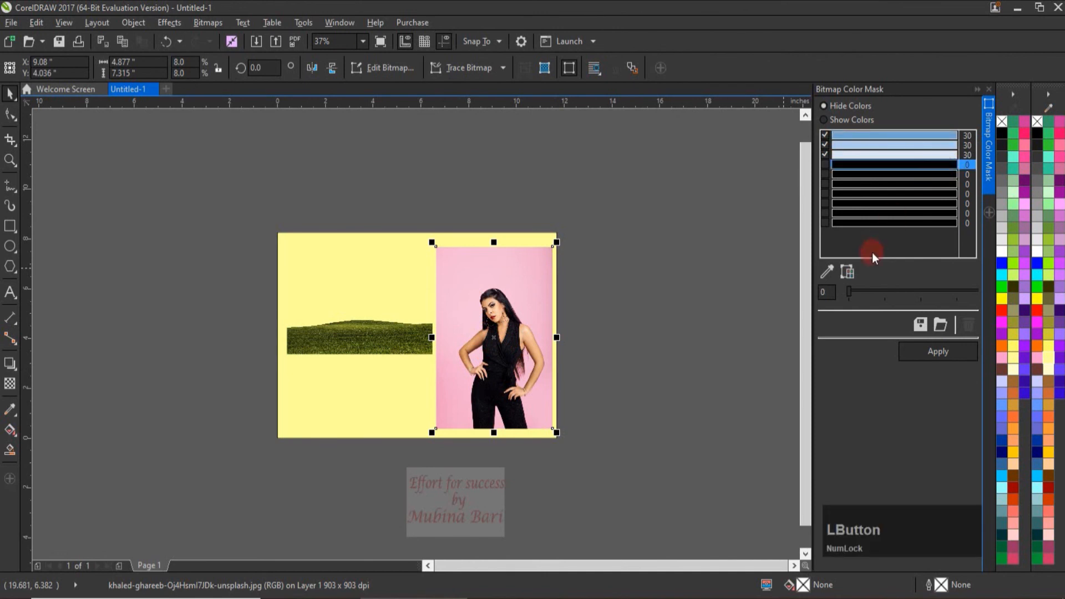
click(827, 272)
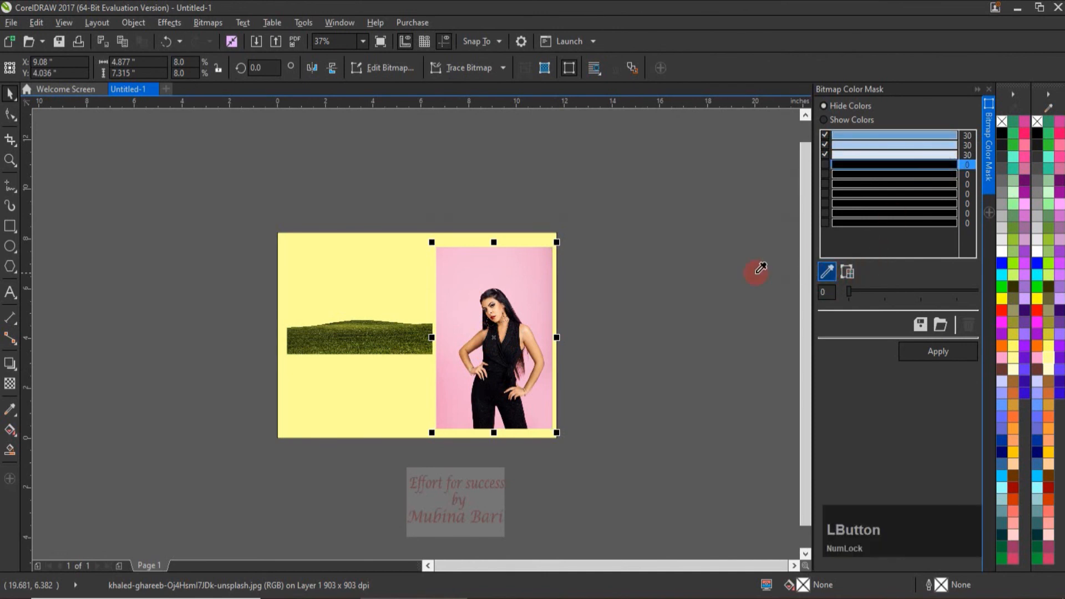
click(539, 287)
click(538, 288)
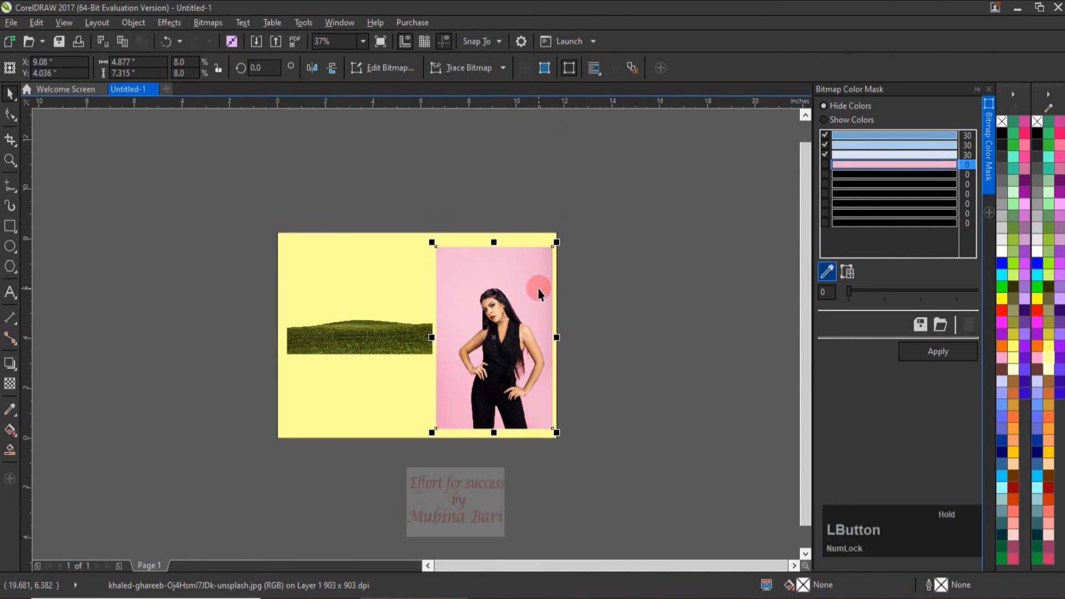
Step: Set the pink mask colour's tolerance to 20, apply the mask to the woman's photo in Hide Colors mode, and deselect it
drag(861, 291, 875, 291)
click(883, 291)
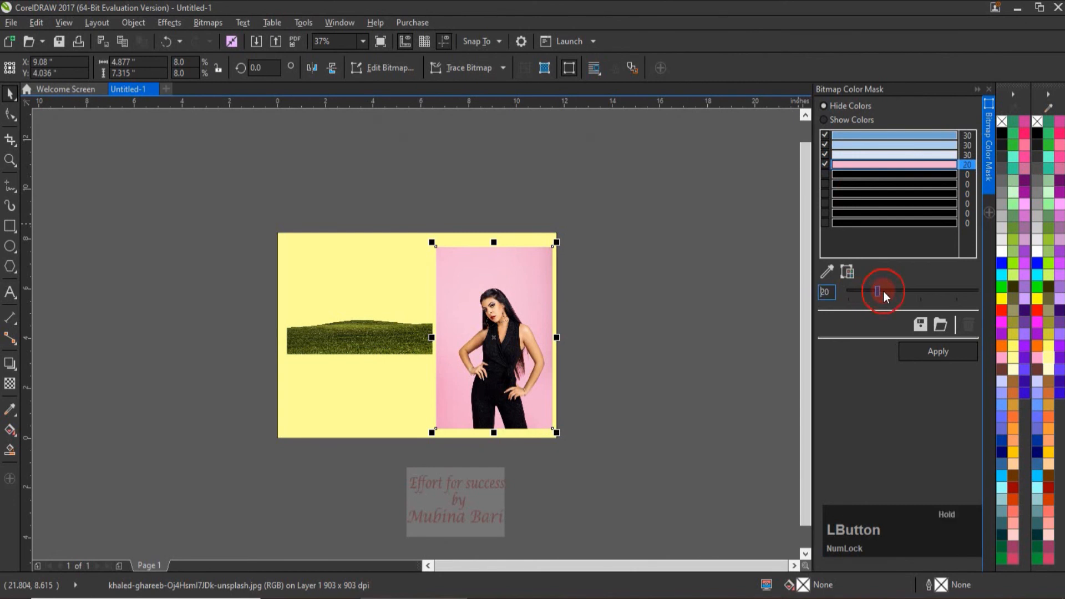
click(918, 351)
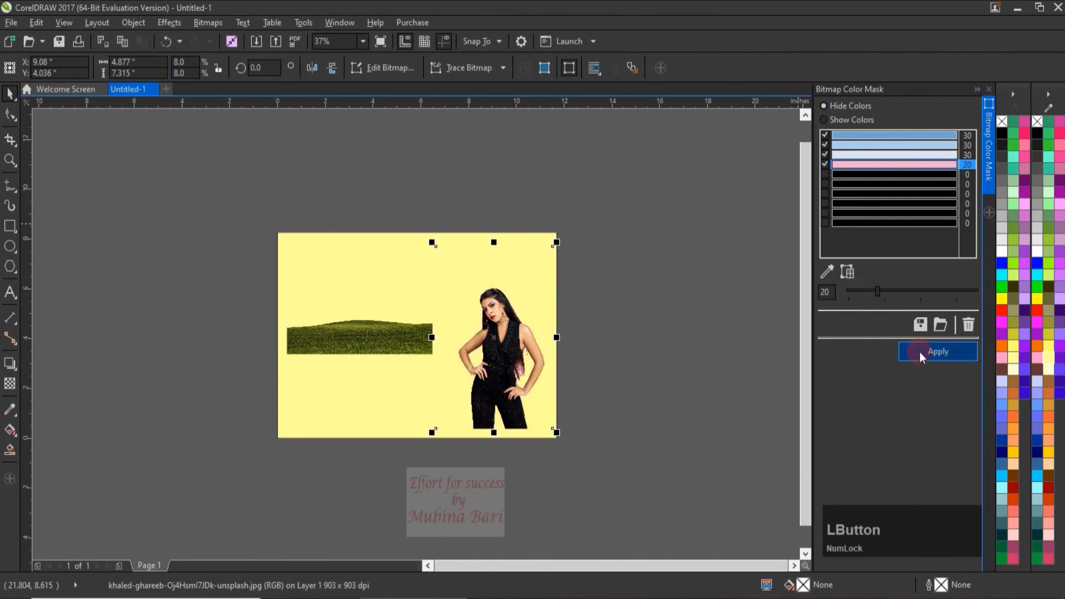
click(596, 406)
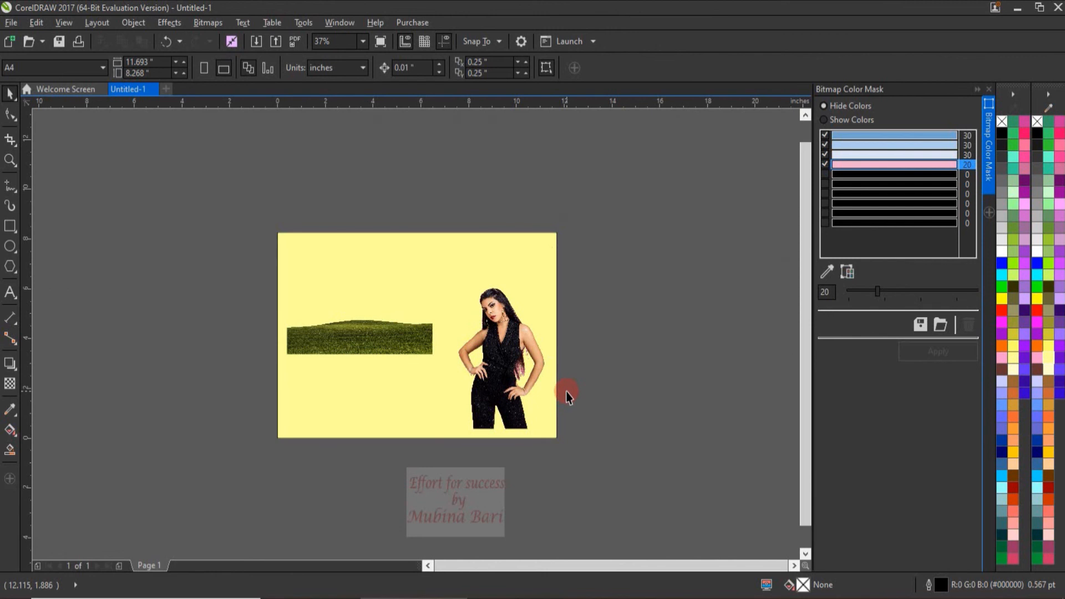
Step: Remove the colour mask from the hill photo to restore its sky
click(504, 368)
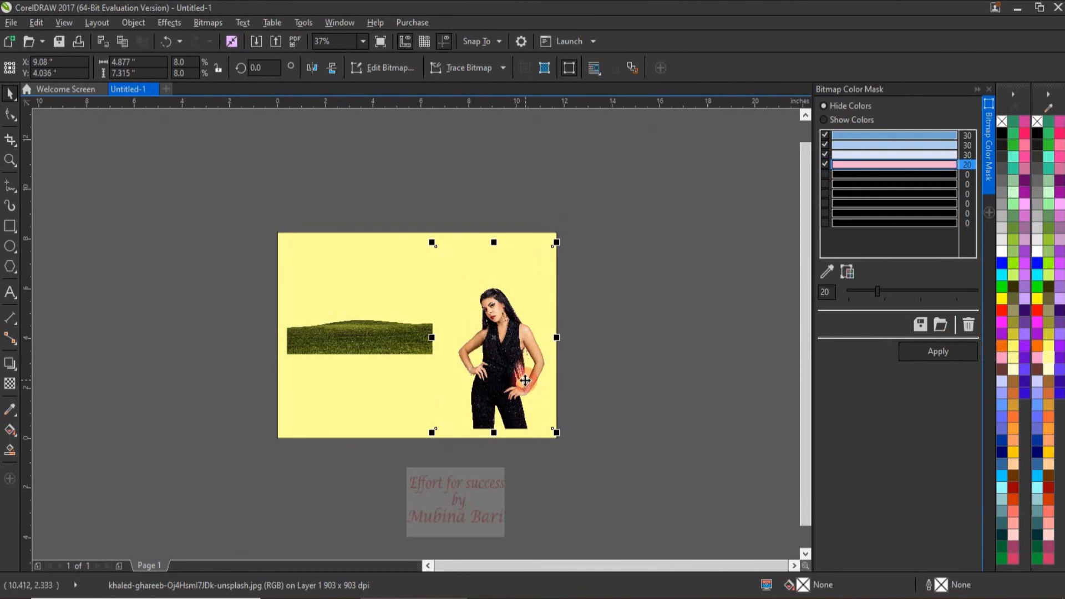
click(346, 336)
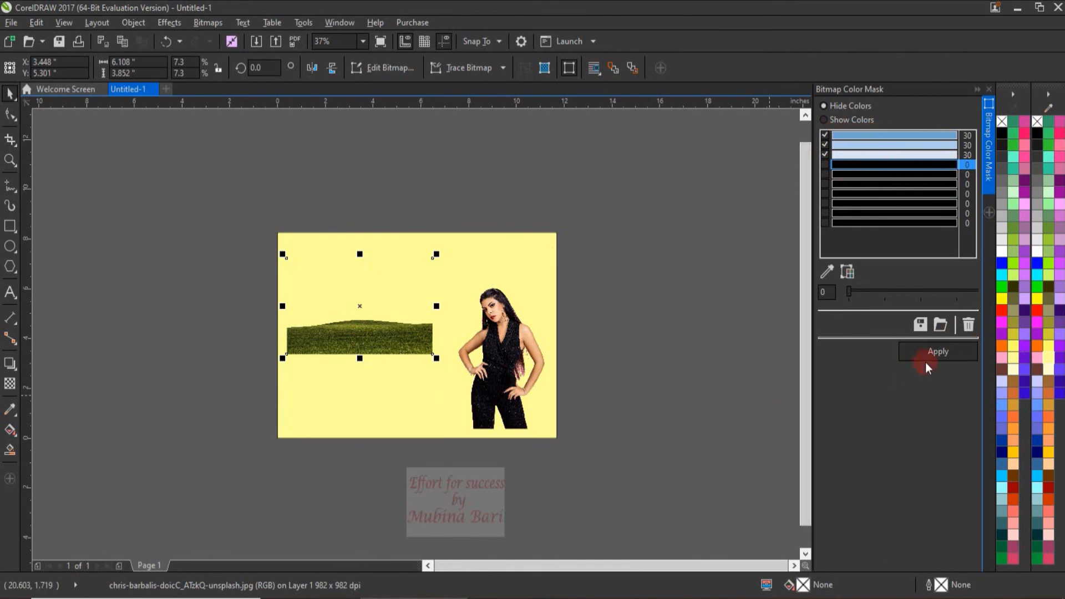
click(969, 325)
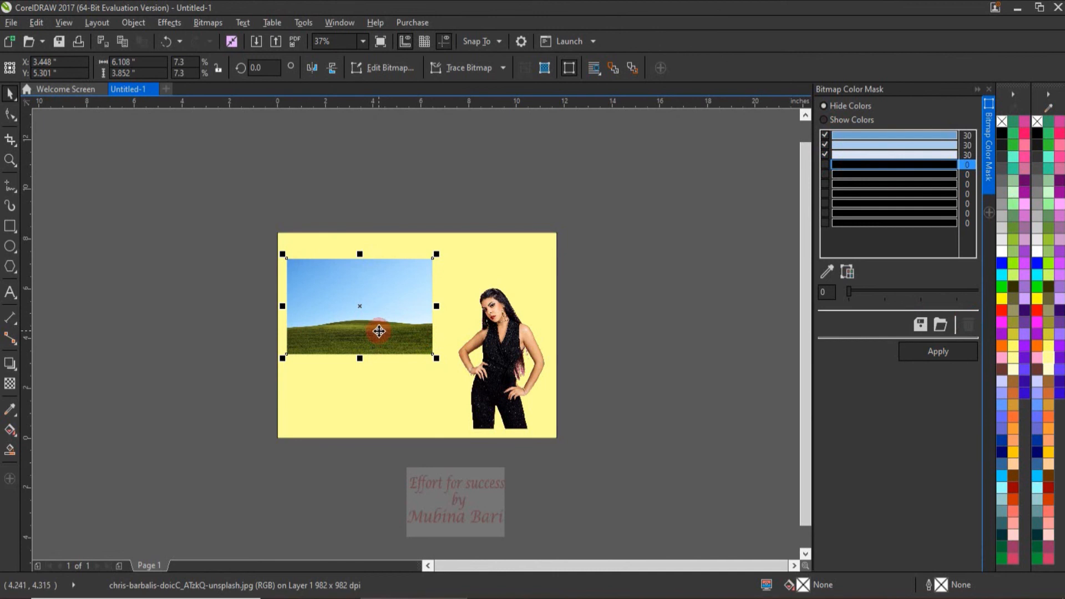
Step: Select the masked photo of the woman and the pink entry in its colour mask list
click(482, 397)
click(866, 167)
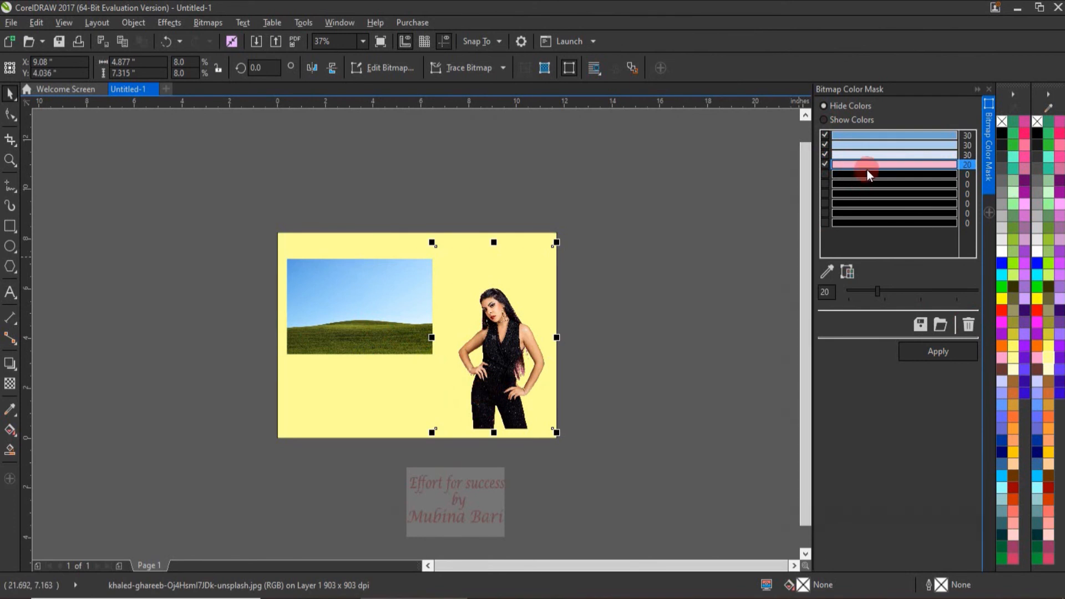